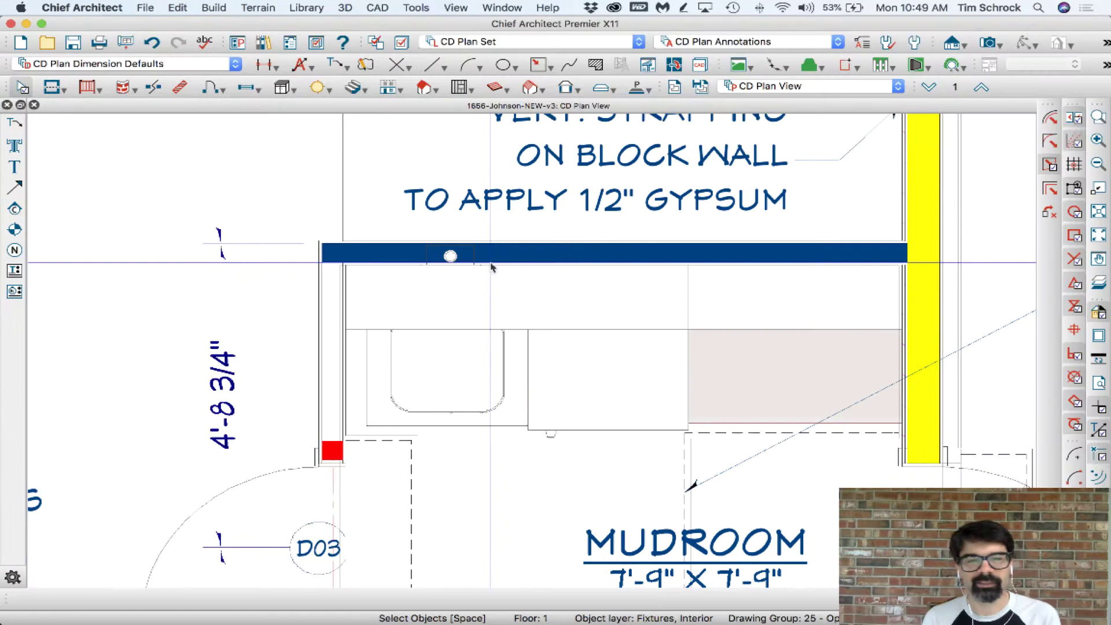
Inspect the fixture specification of the in-wall hot/cold water hookup in the mudroom's upper wall
scroll(450, 255, "up", 3)
left_click(450, 256)
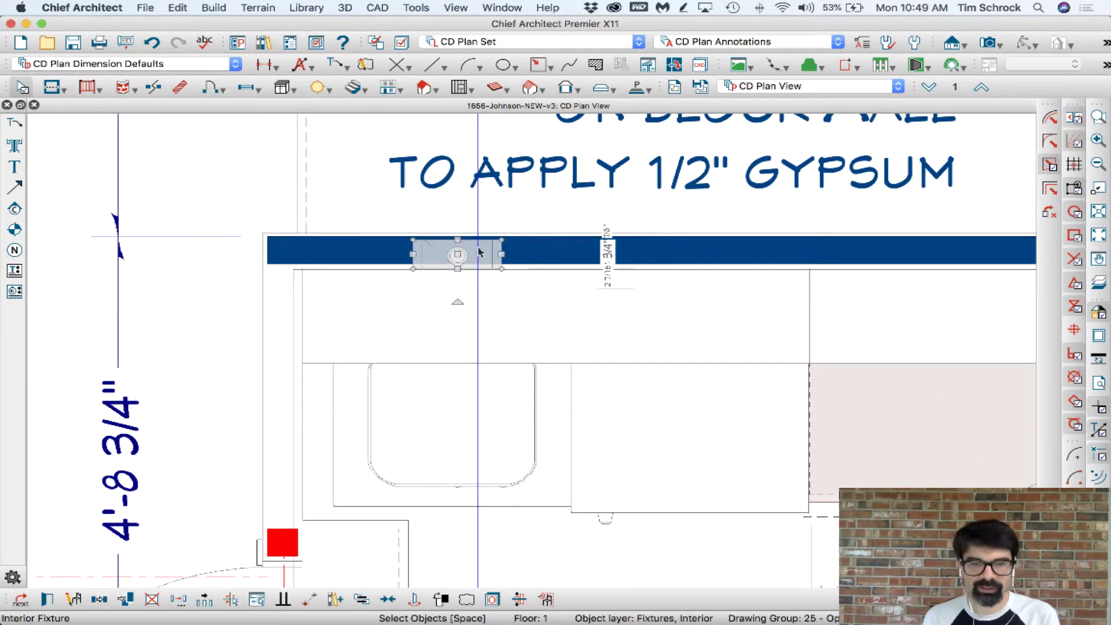
double_click(478, 250)
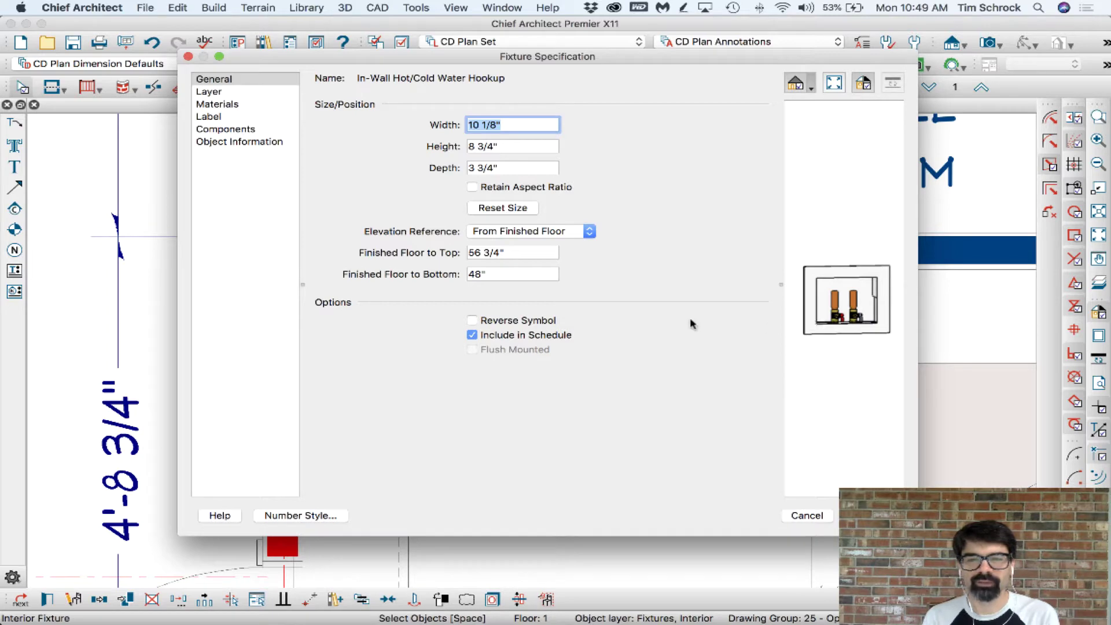
key("Return")
key("Escape")
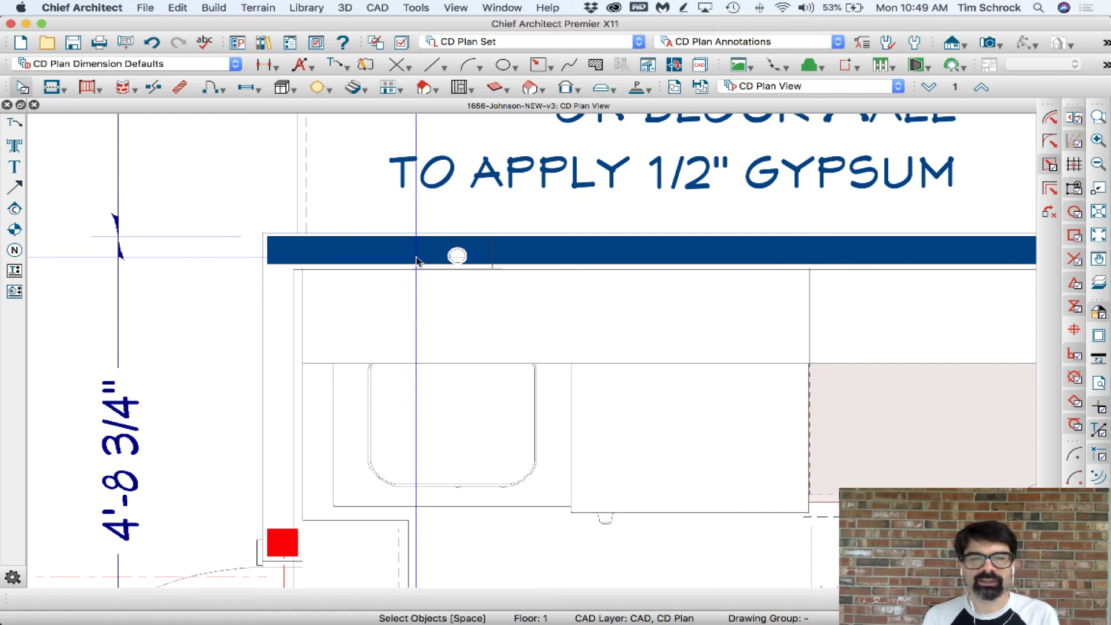
left_click(455, 255)
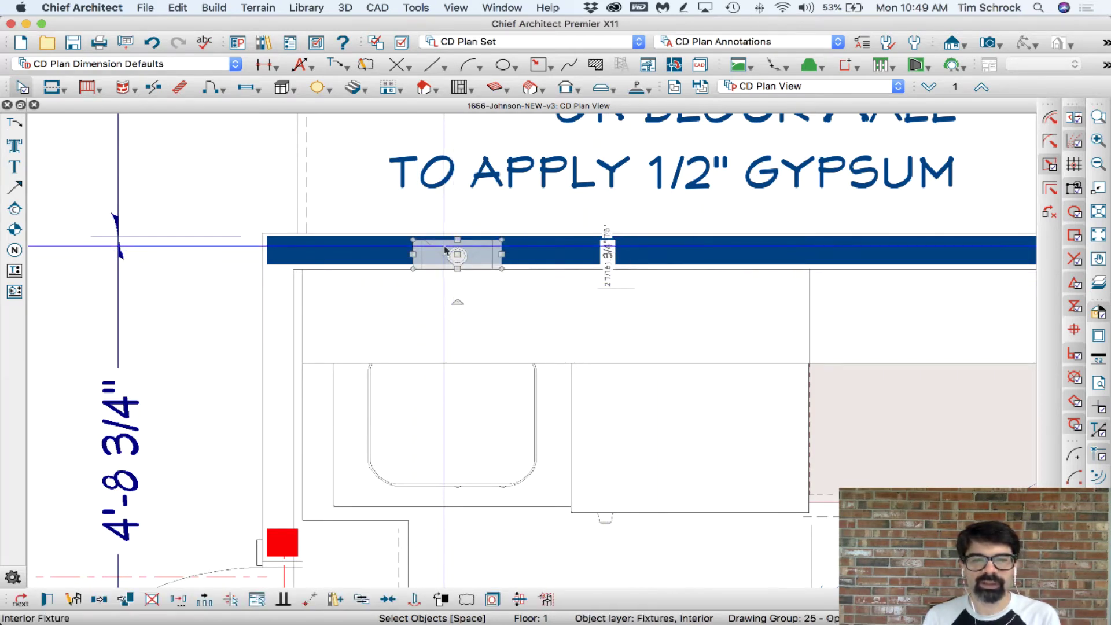
key("Escape")
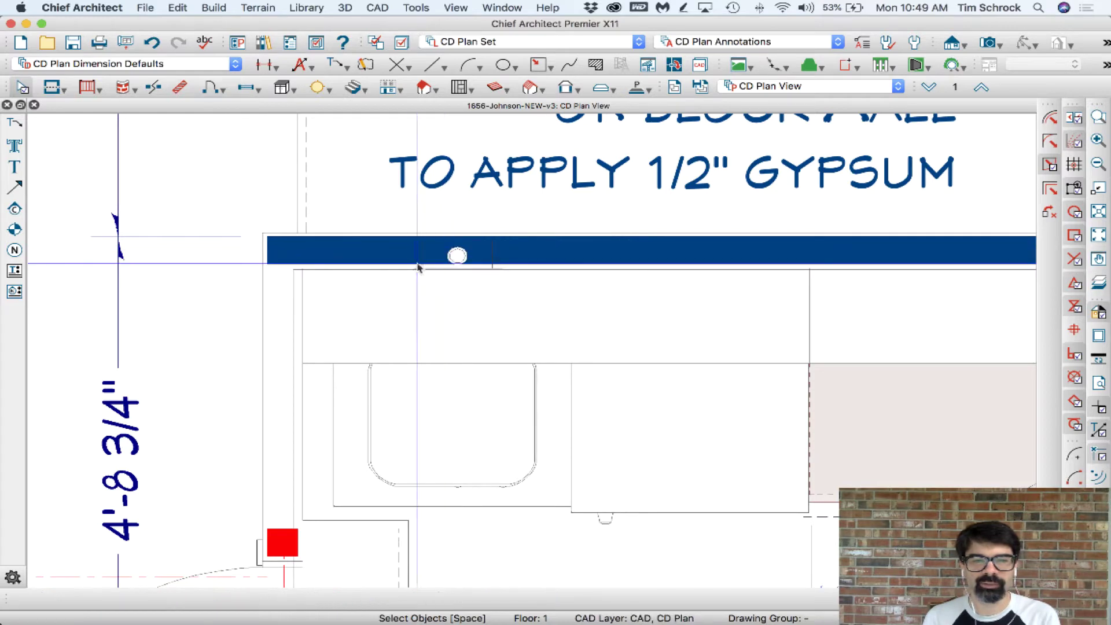
Open the water hookup's symbol specification and check which CAD block it uses as its 2D block
scroll(462, 243, "down", 3)
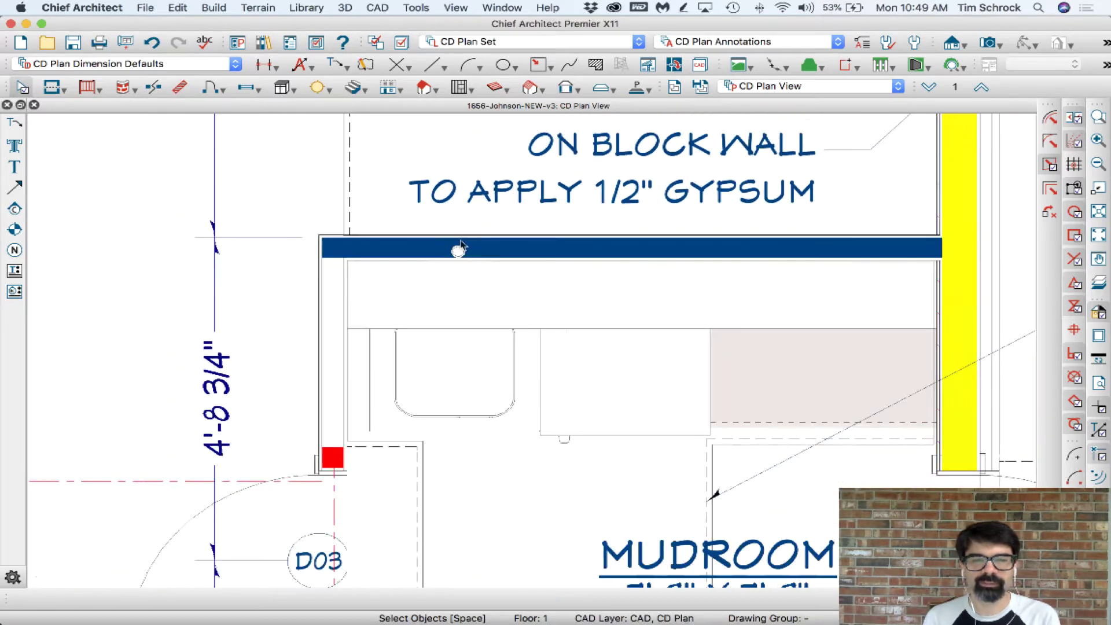
scroll(460, 246, "down", 2)
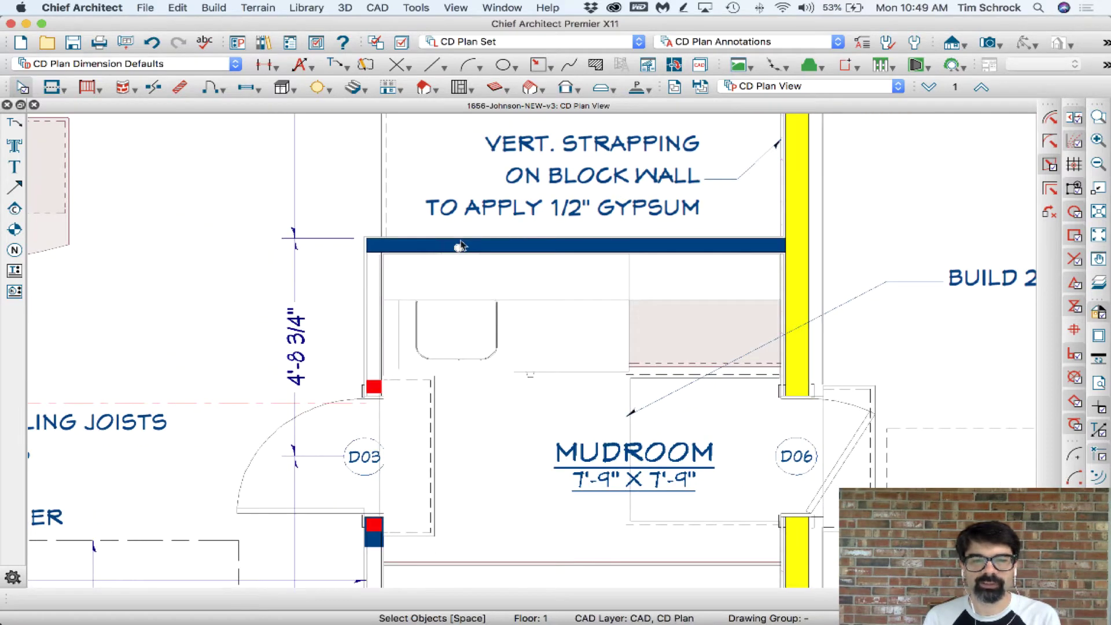
left_click(457, 247)
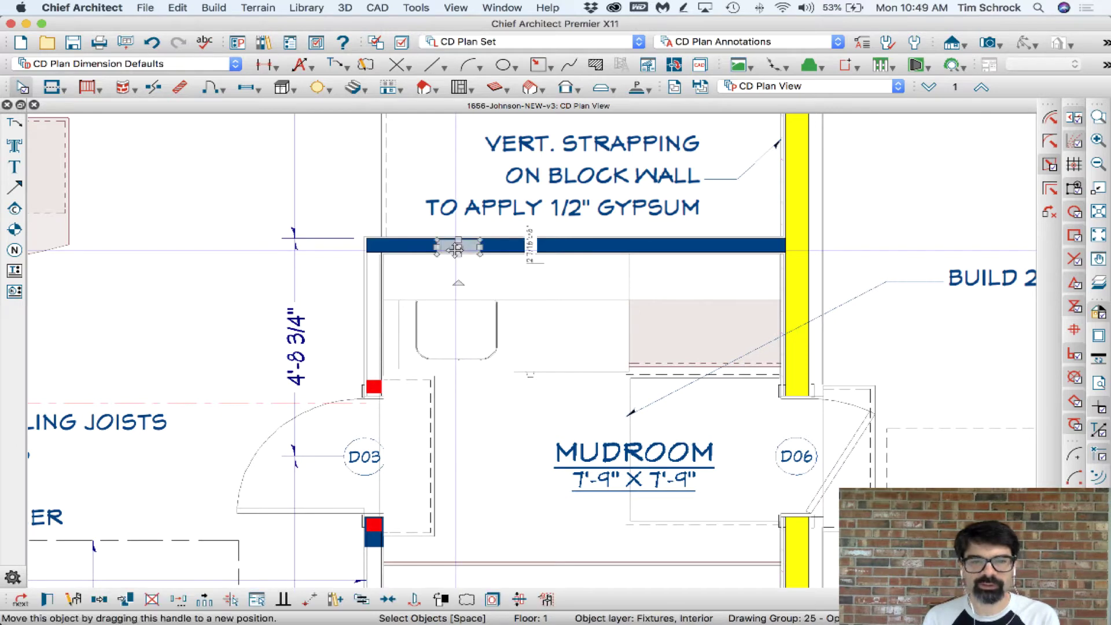
left_click(72, 598)
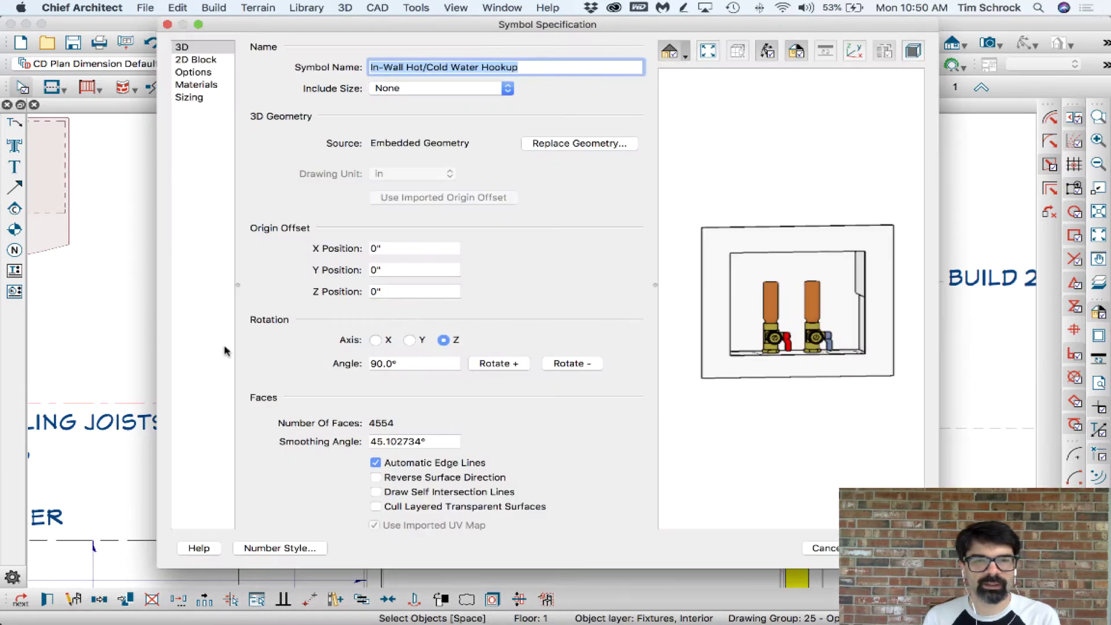
left_click(204, 60)
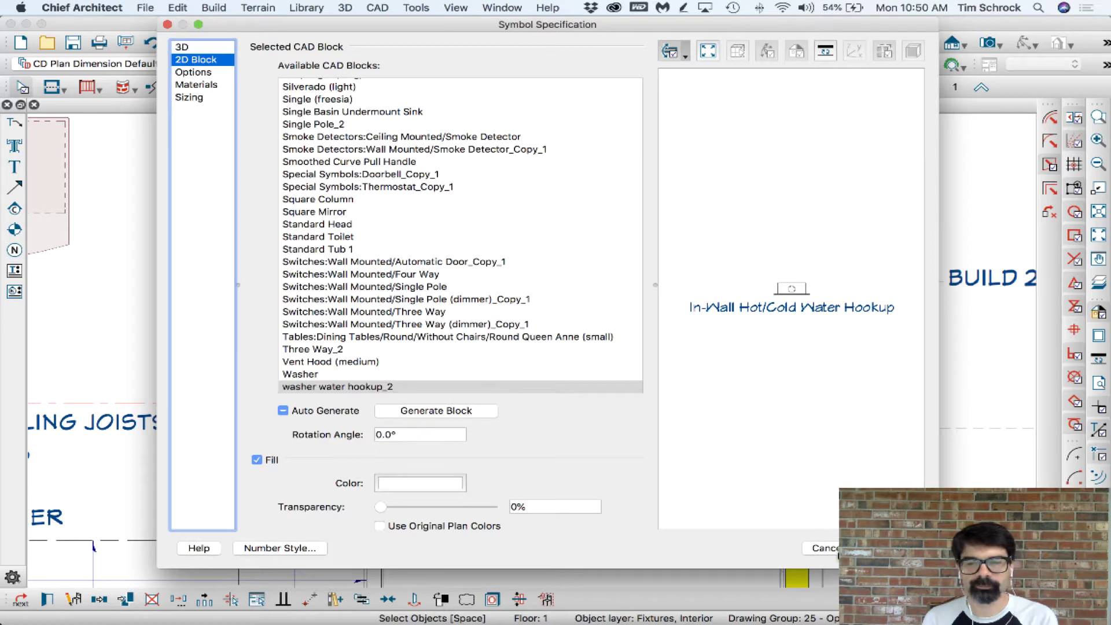
left_click(873, 547)
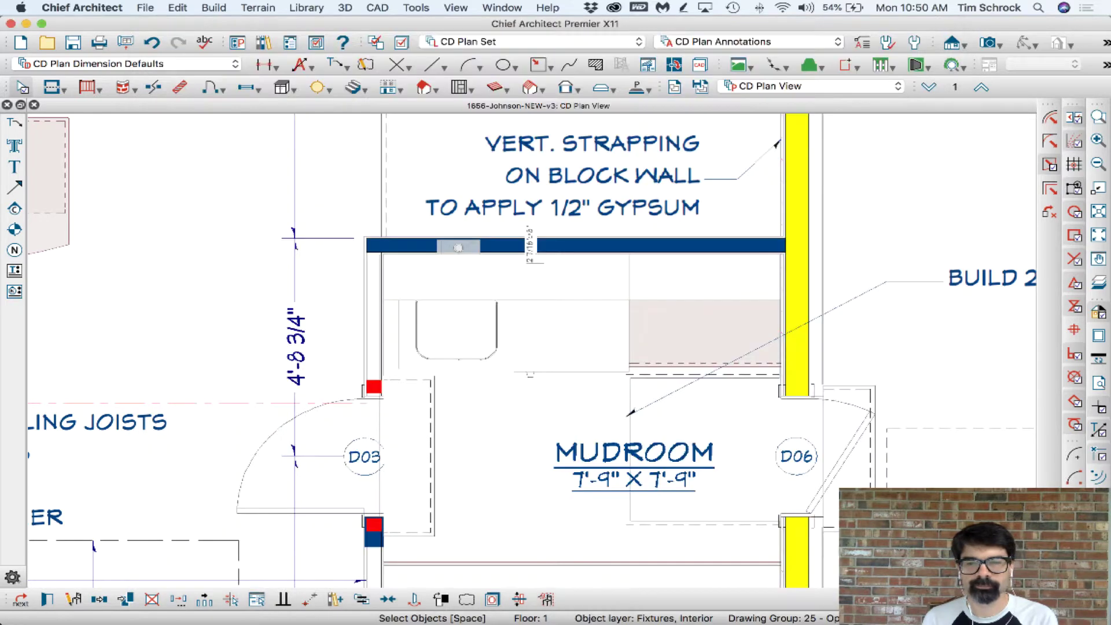
Insert the CAD block "washer water hookup_2" from CAD Block Management and place it in the open area outside the mudroom's yellow wall
left_click(453, 284)
key("ctrl+b")
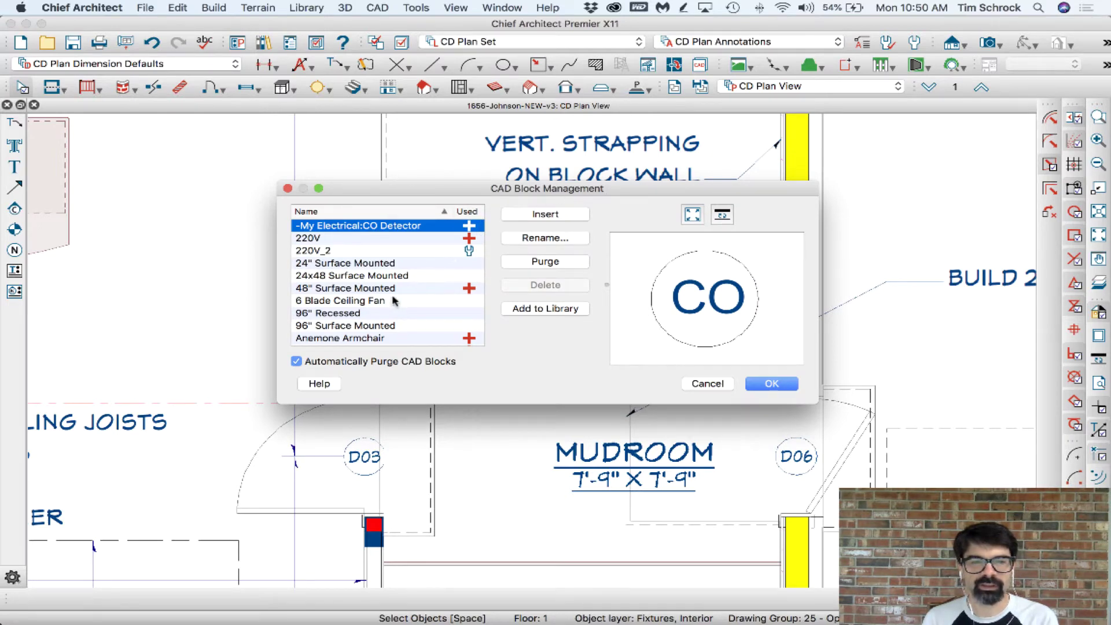
scroll(393, 301, "down", 10)
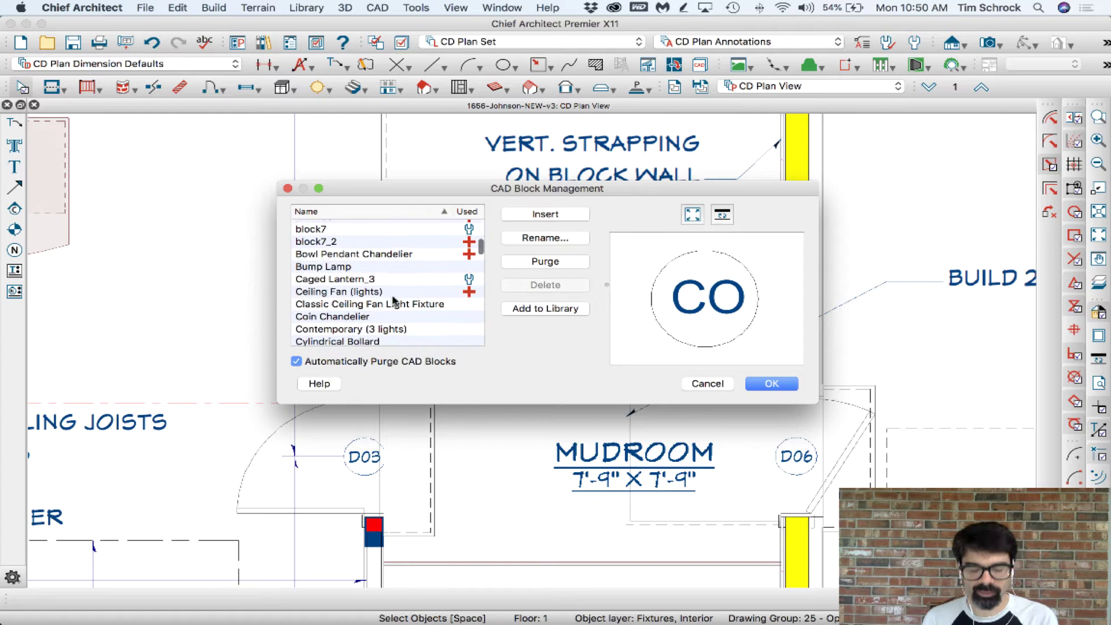
key("w")
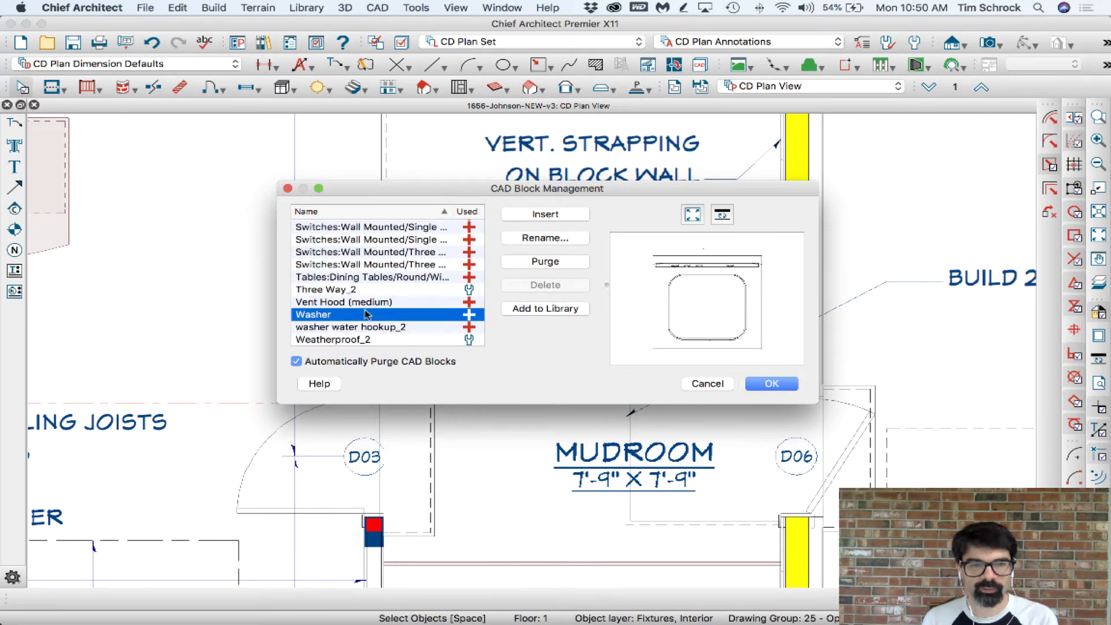
left_click(317, 327)
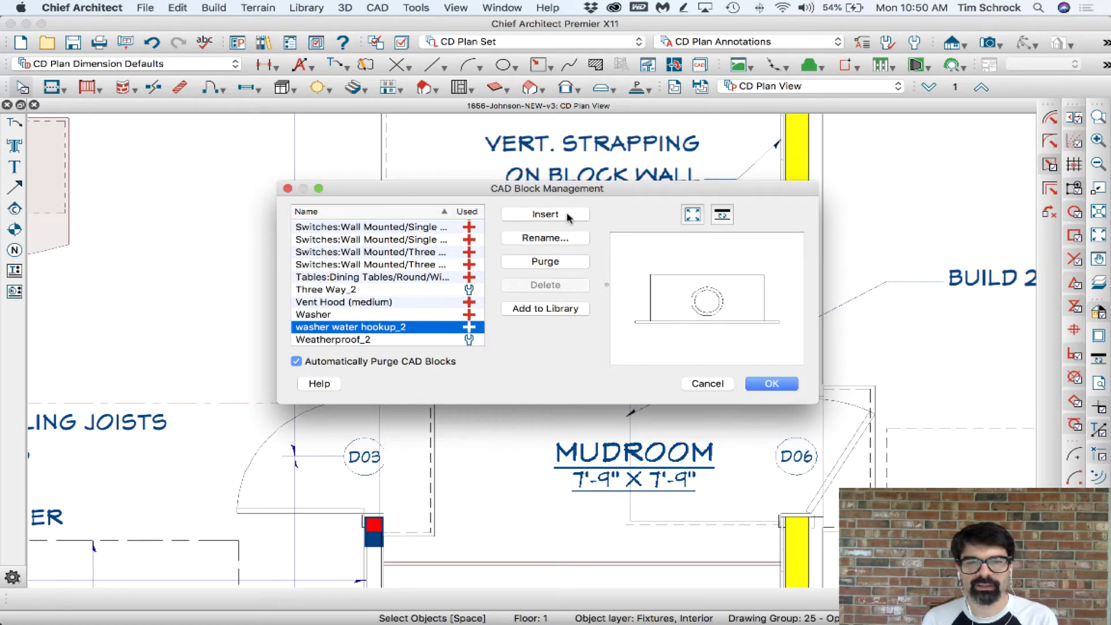
left_click(568, 215)
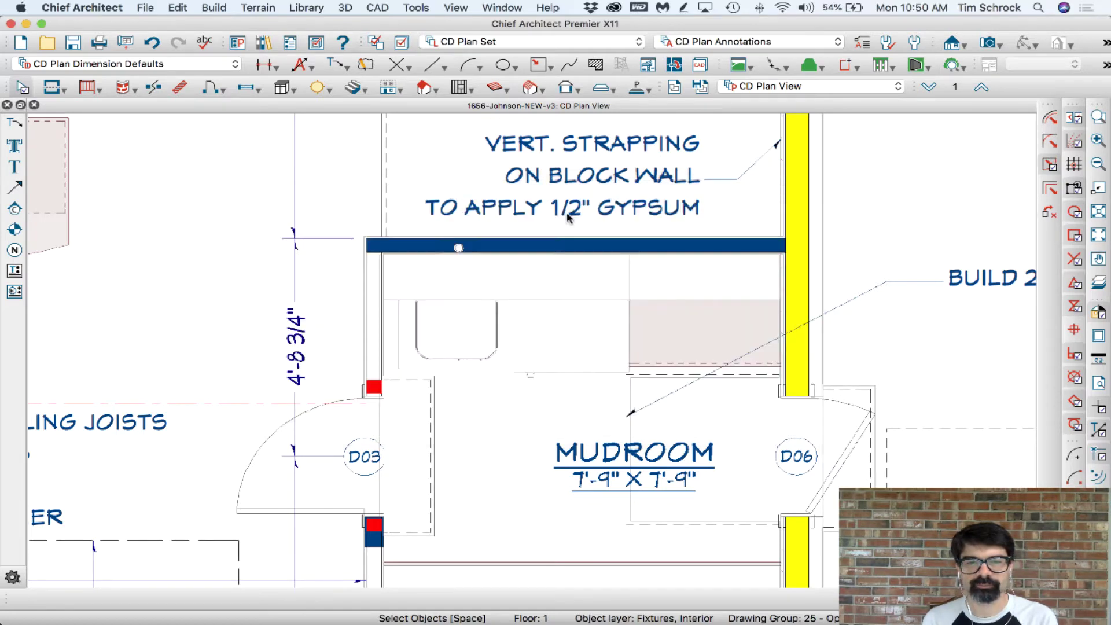
left_click(897, 214)
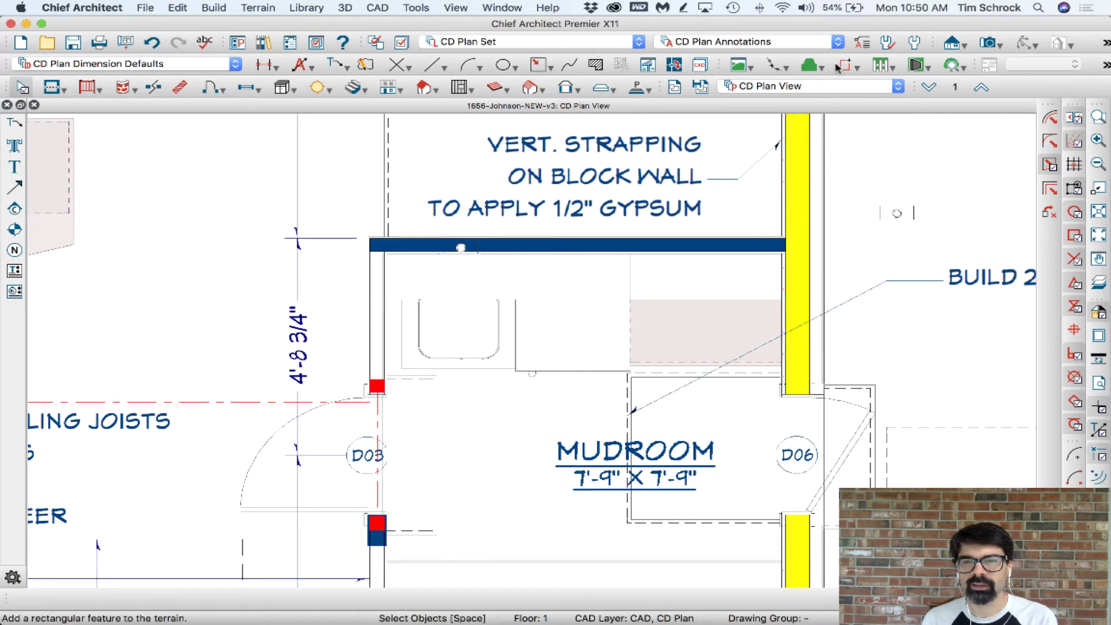
Switch to the Working Plan View and turn on the display of the "CAD, CD Plan" layer in the Working Layer Set
left_click(822, 86)
left_click(818, 67)
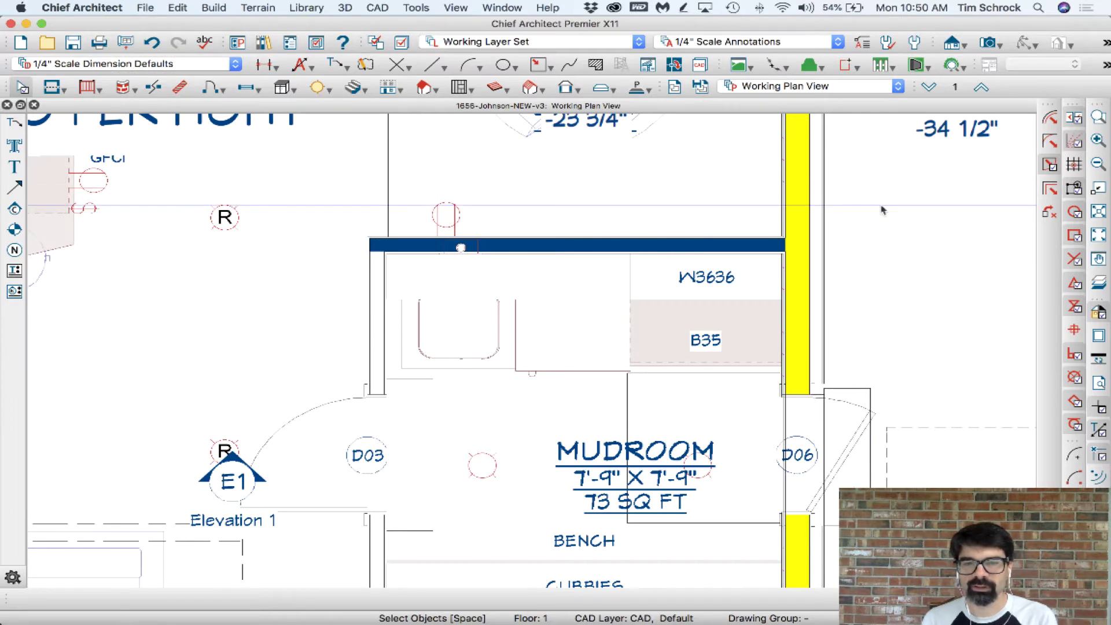
key("super+l")
left_click(260, 261)
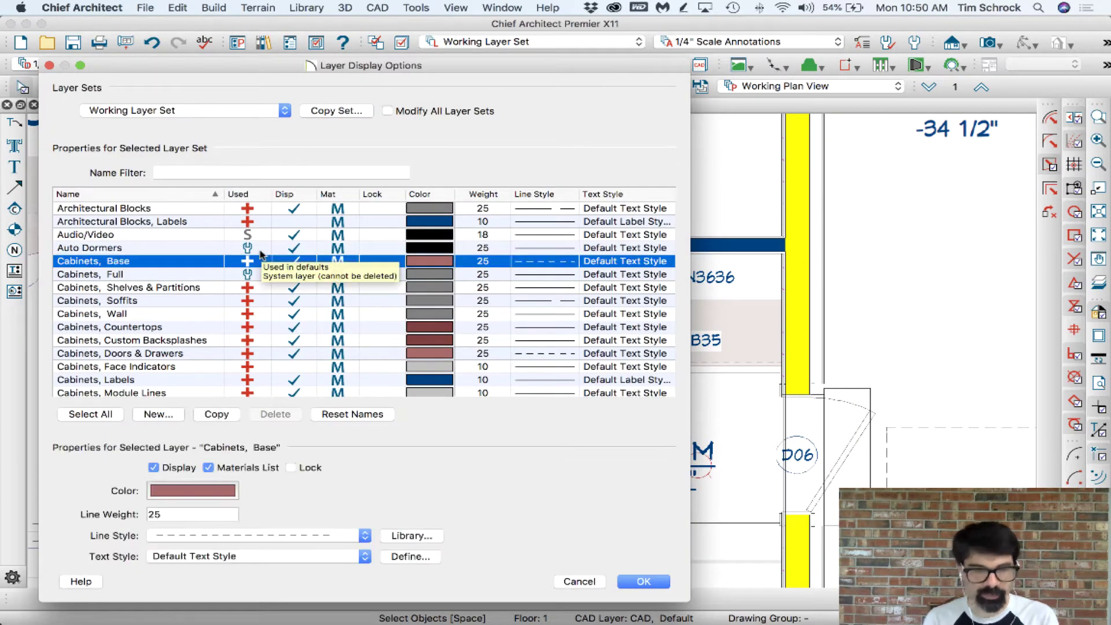
type("cad")
left_click(295, 223)
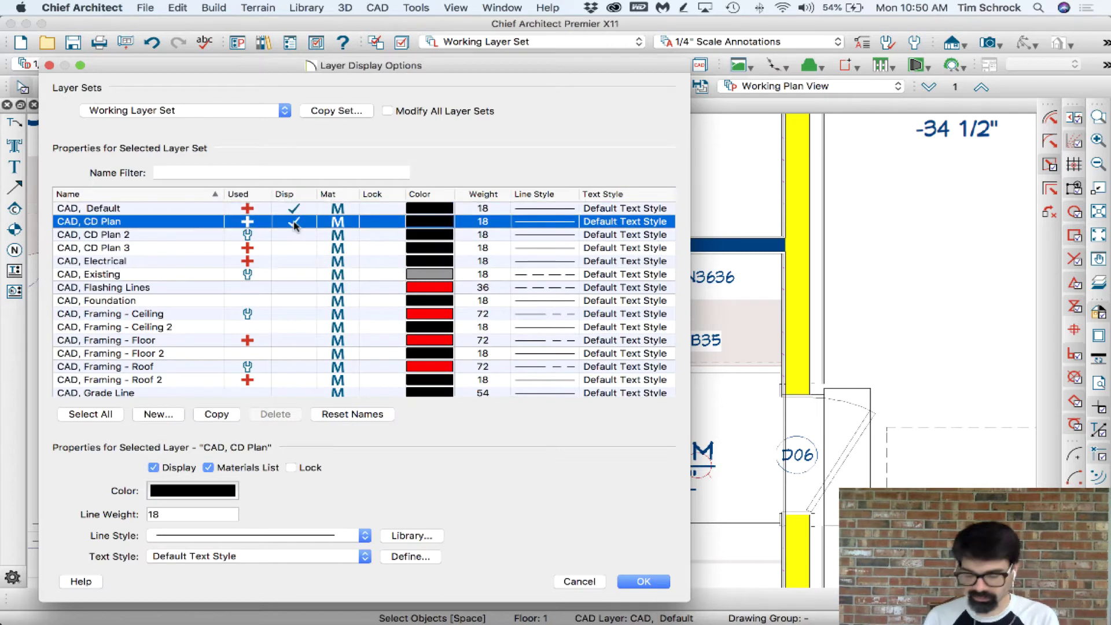
key("Return")
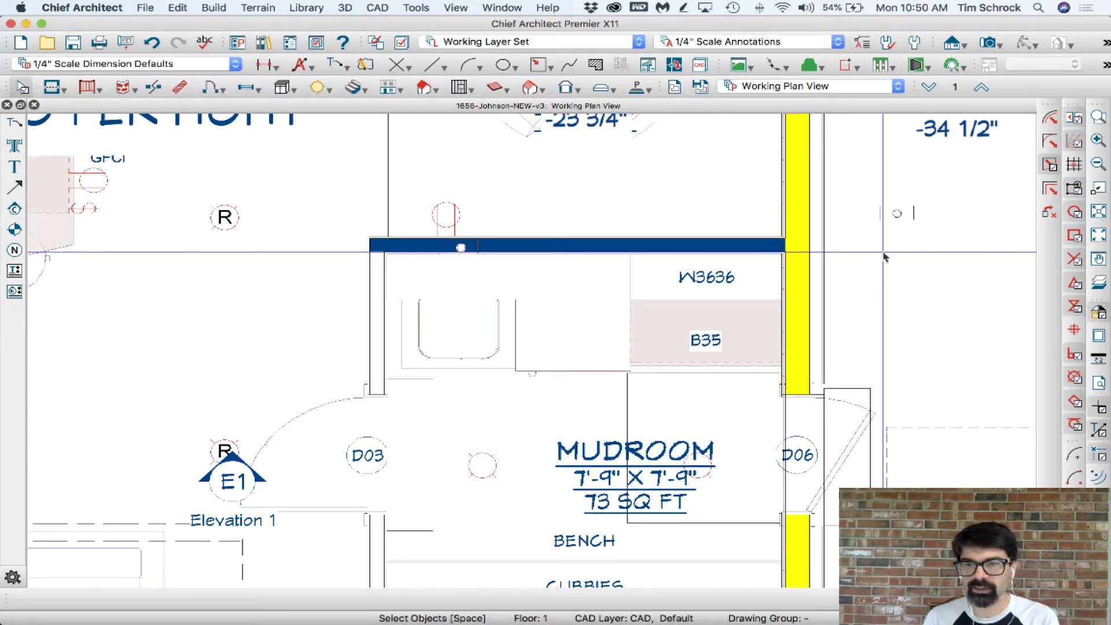
Explode the inserted water hookup block into its separate CAD objects
left_click(894, 213)
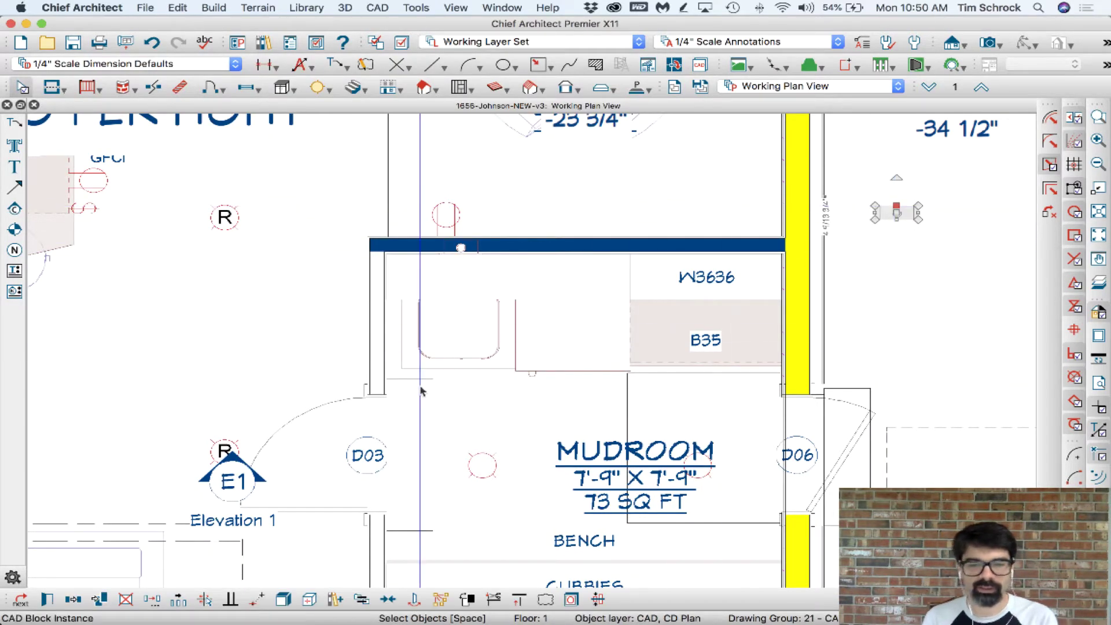
left_click(283, 603)
scroll(949, 190, "up", 2)
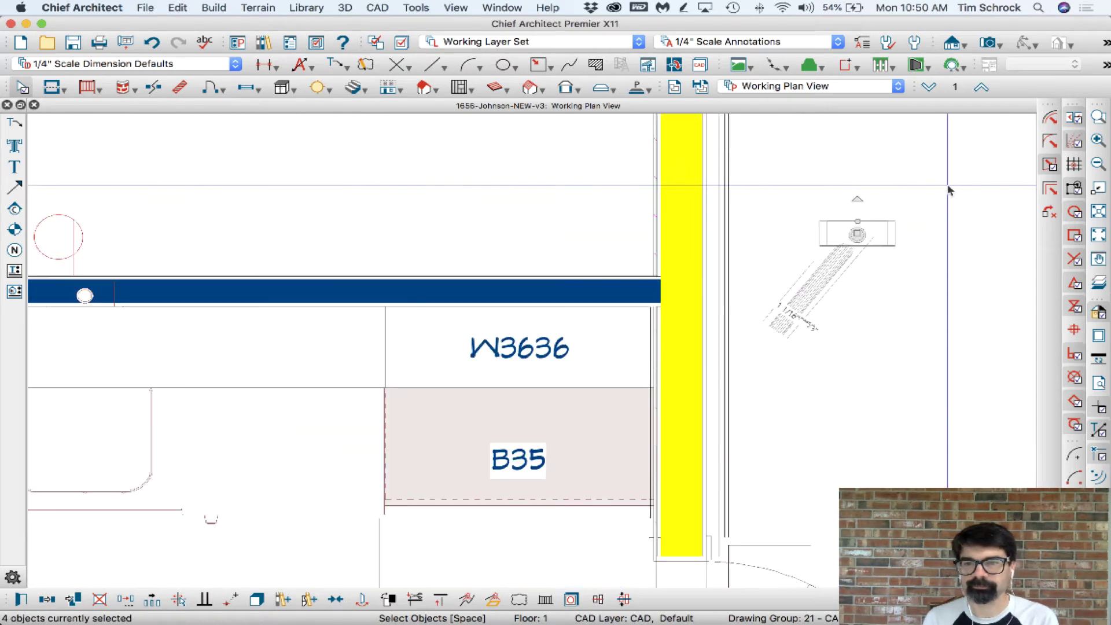
Close the open box outline around the circles into a rectangle with a bottom line about 7 15/16" long
scroll(948, 189, "up", 1)
left_click(859, 246)
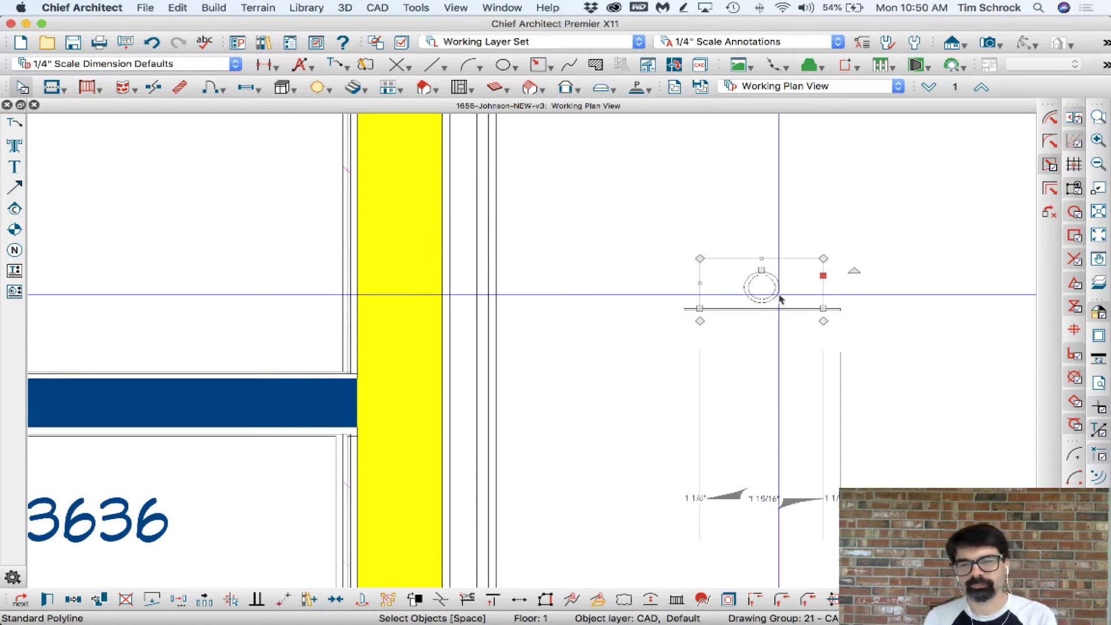
scroll(810, 258, "up", 1)
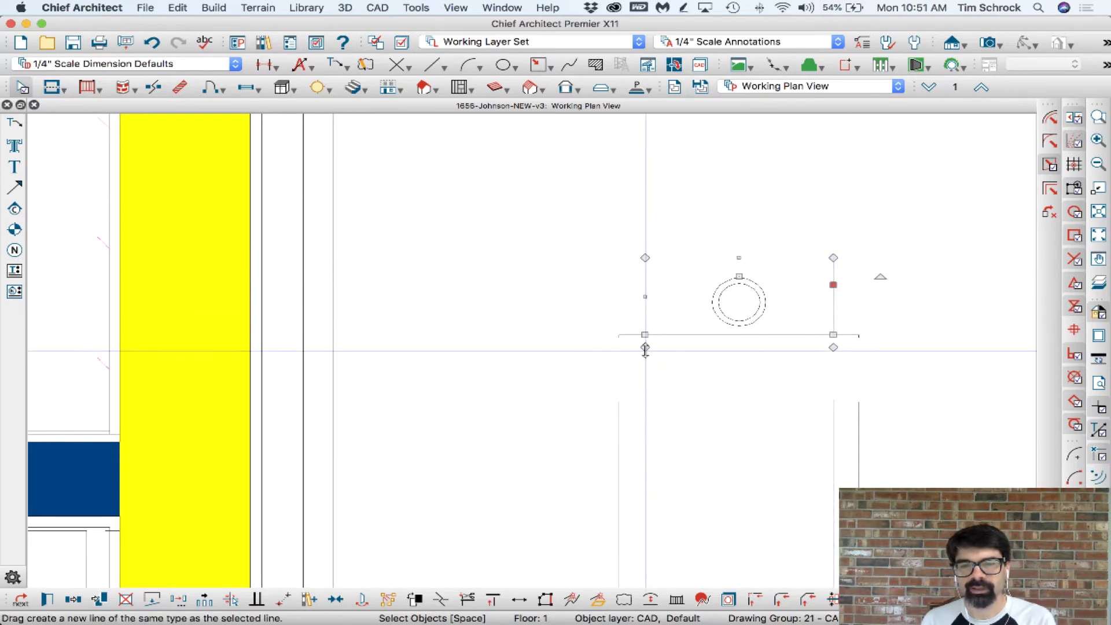
left_click_drag(644, 341, 832, 331)
scroll(897, 265, "up", 2)
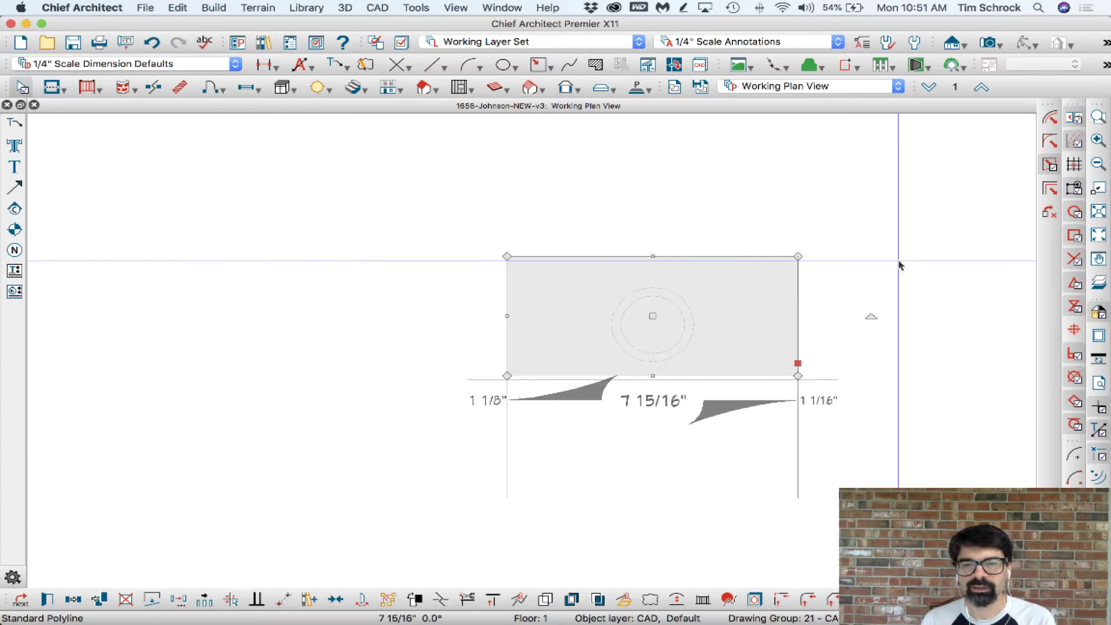
scroll(548, 278, "down", 1)
Give the closed rectangle a Solid fill that uses the background color
double_click(547, 277)
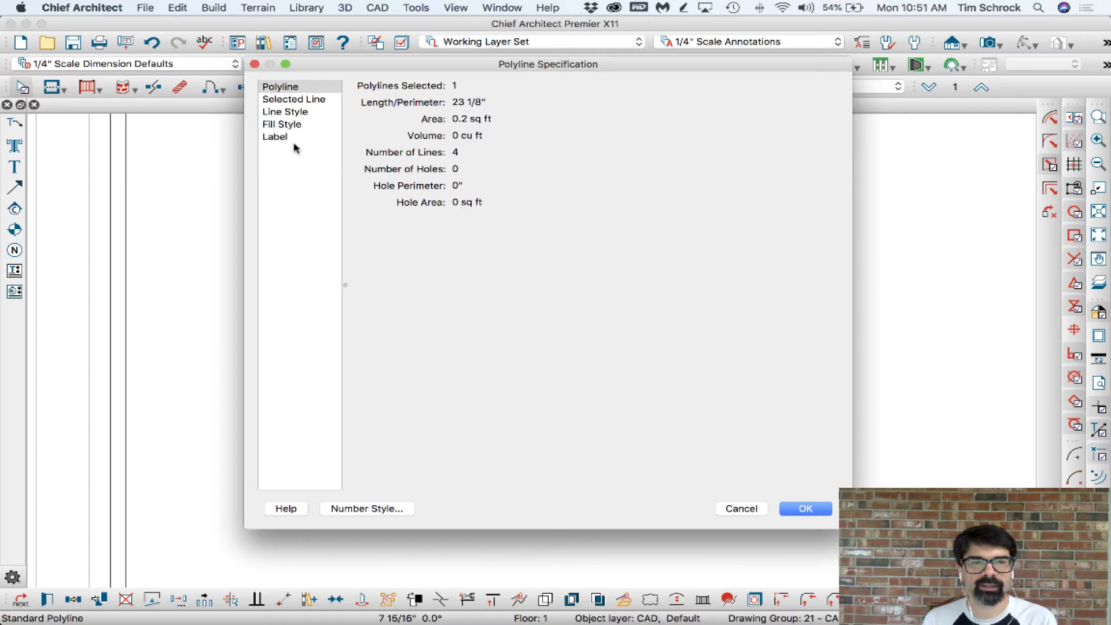
left_click(288, 127)
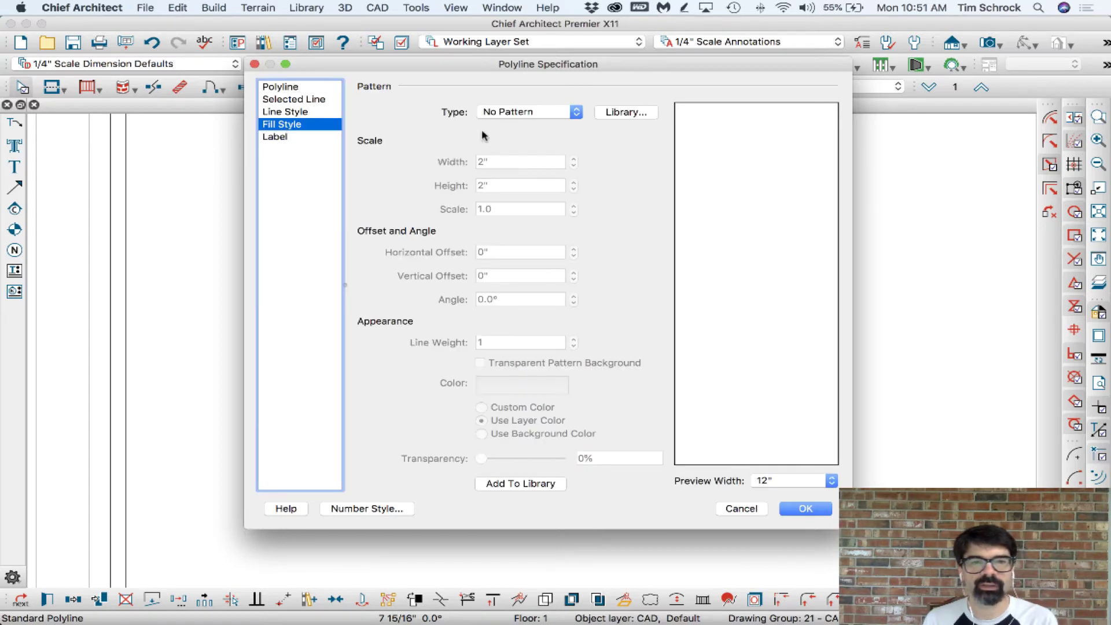
left_click(535, 112)
left_click(524, 124)
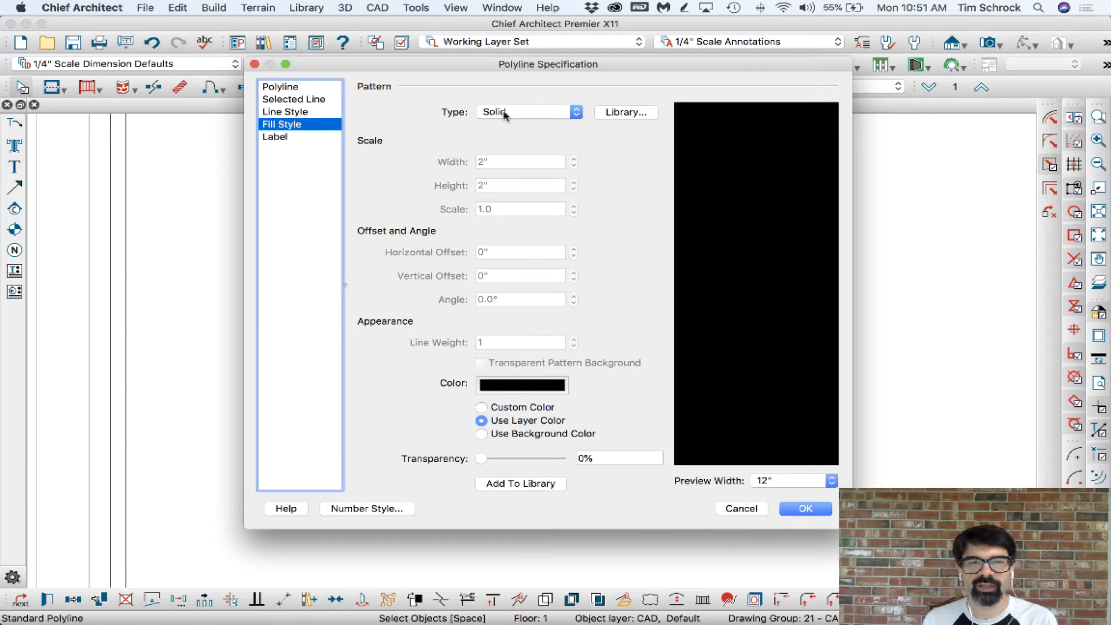
left_click(512, 435)
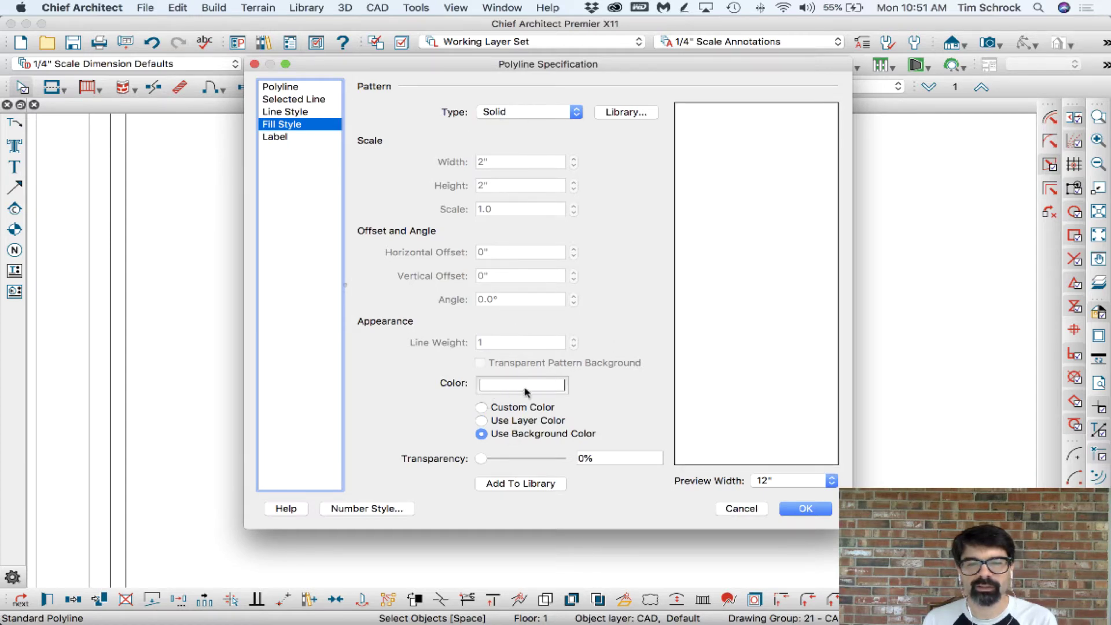
left_click(803, 508)
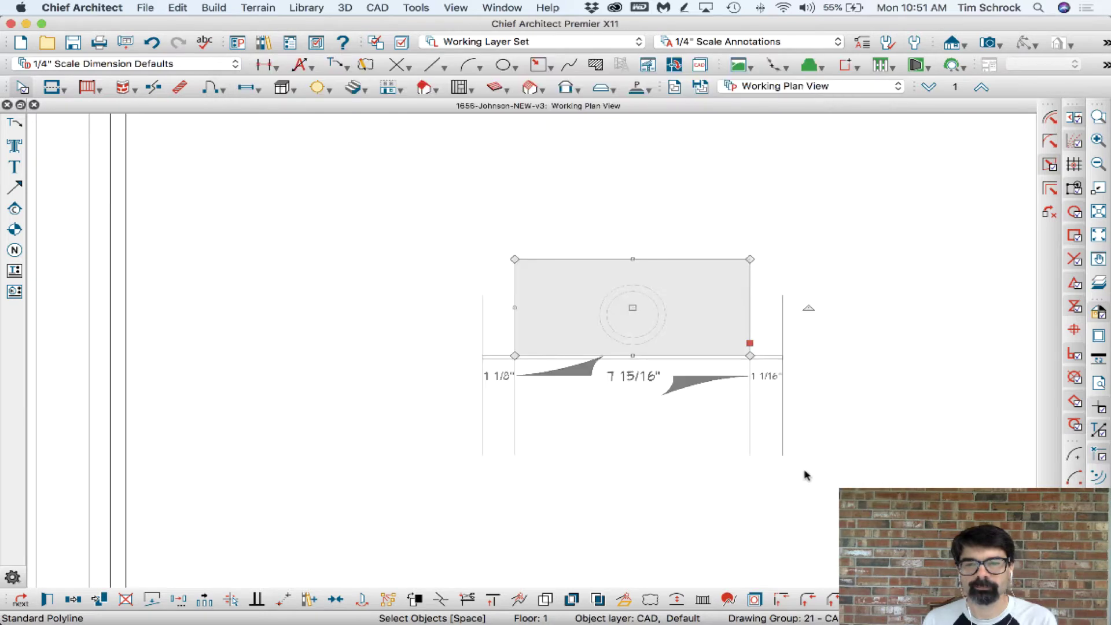
Move the solid-filled rectangle behind the two circles in the drawing order
key("w")
left_click(657, 320)
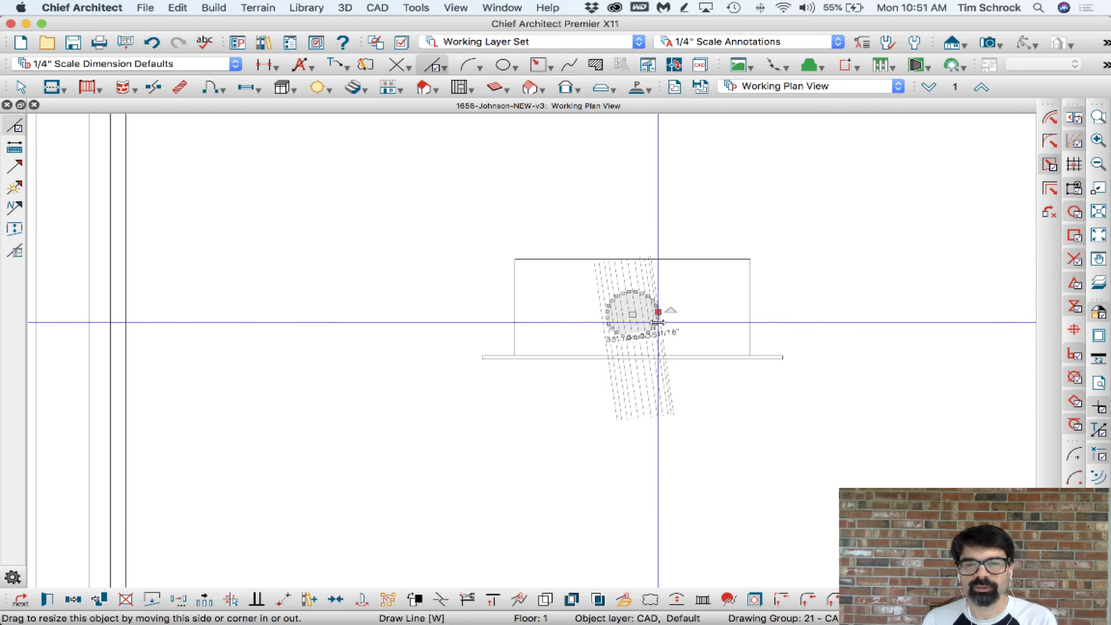
left_click(751, 298)
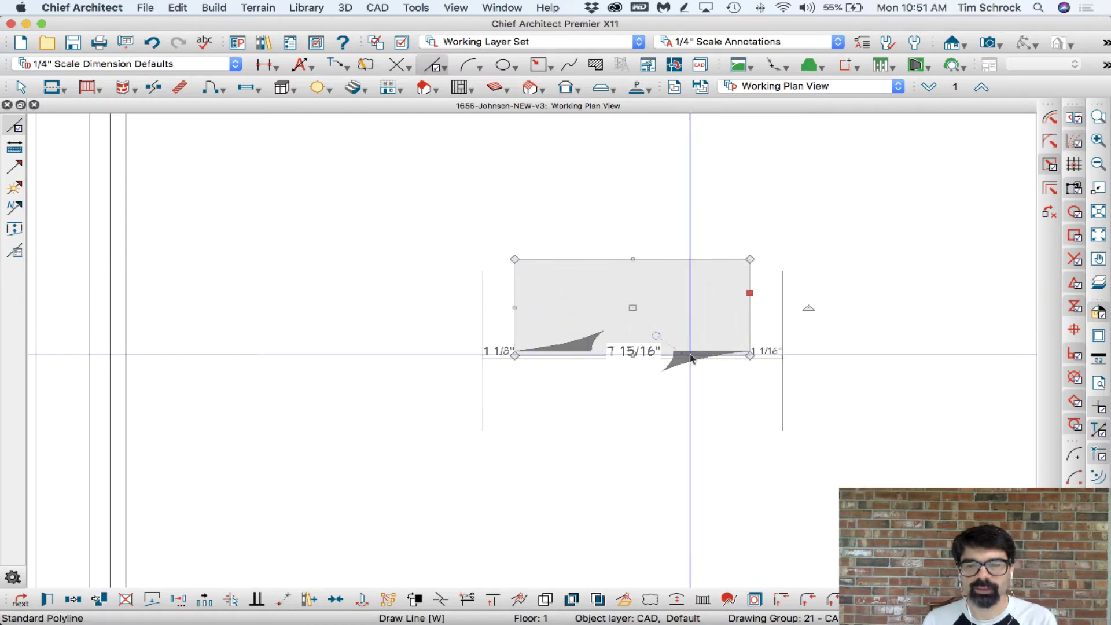
key("Escape")
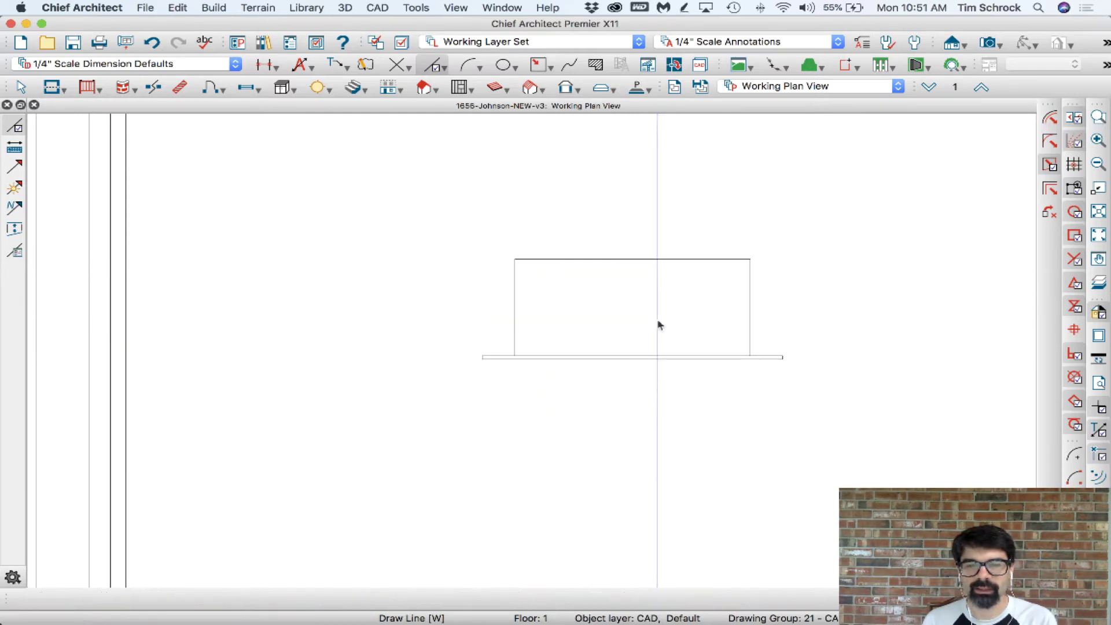
left_click(657, 325)
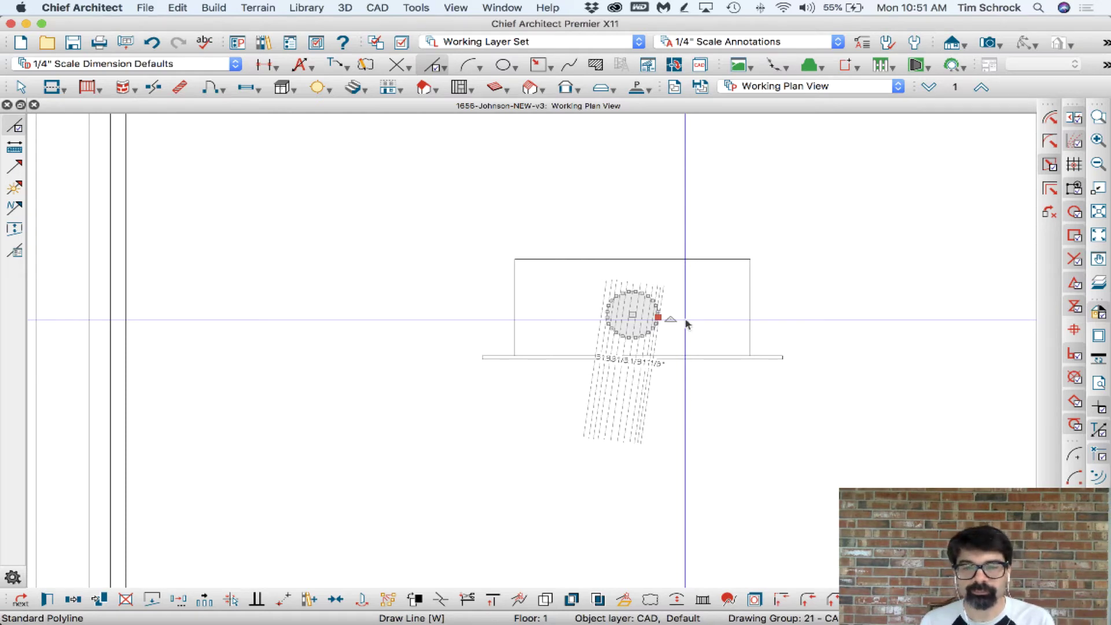
left_click(749, 298)
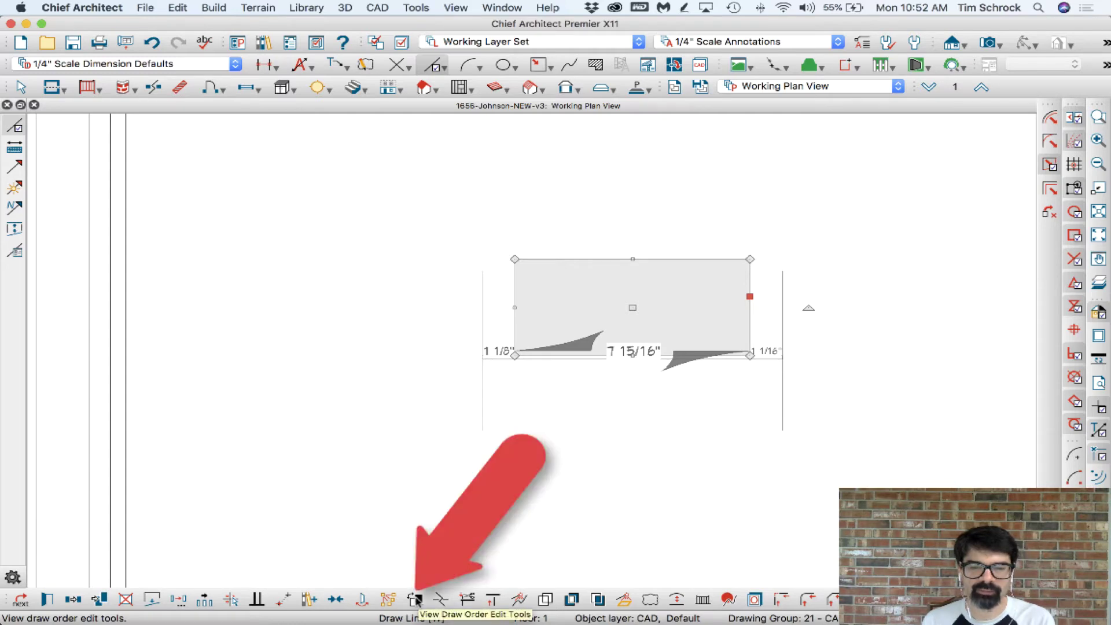
left_click(415, 599)
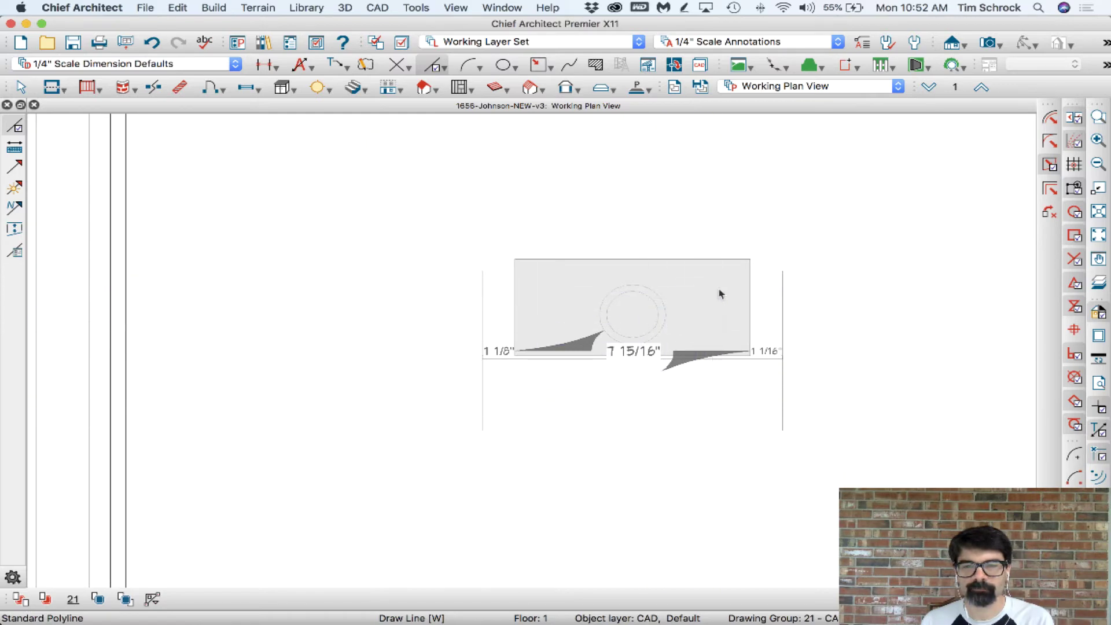
left_click(748, 369)
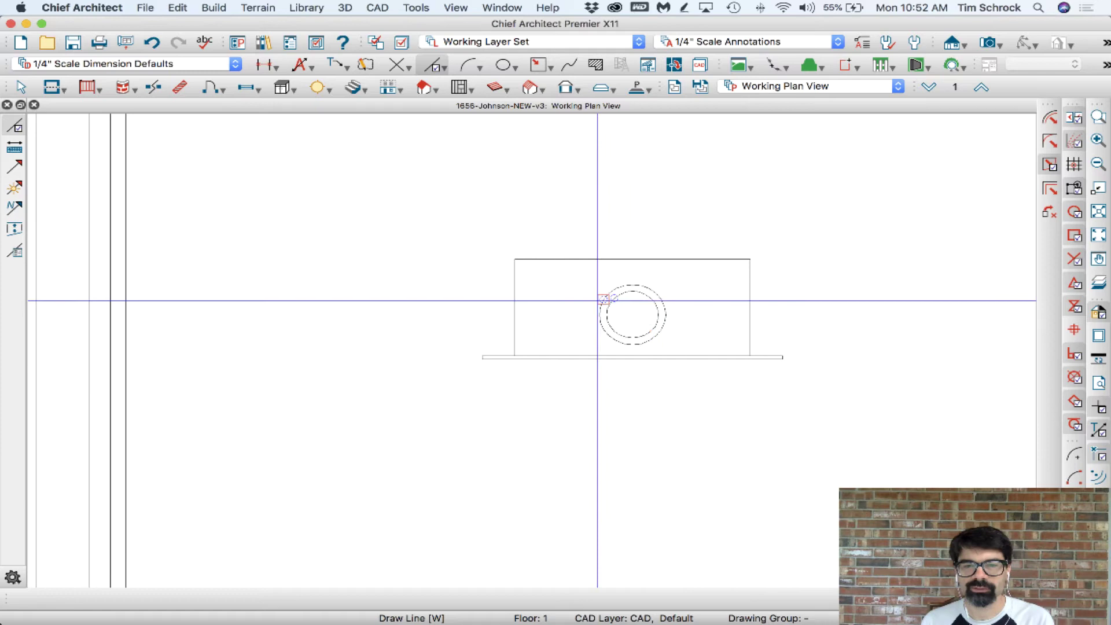
left_click(749, 282)
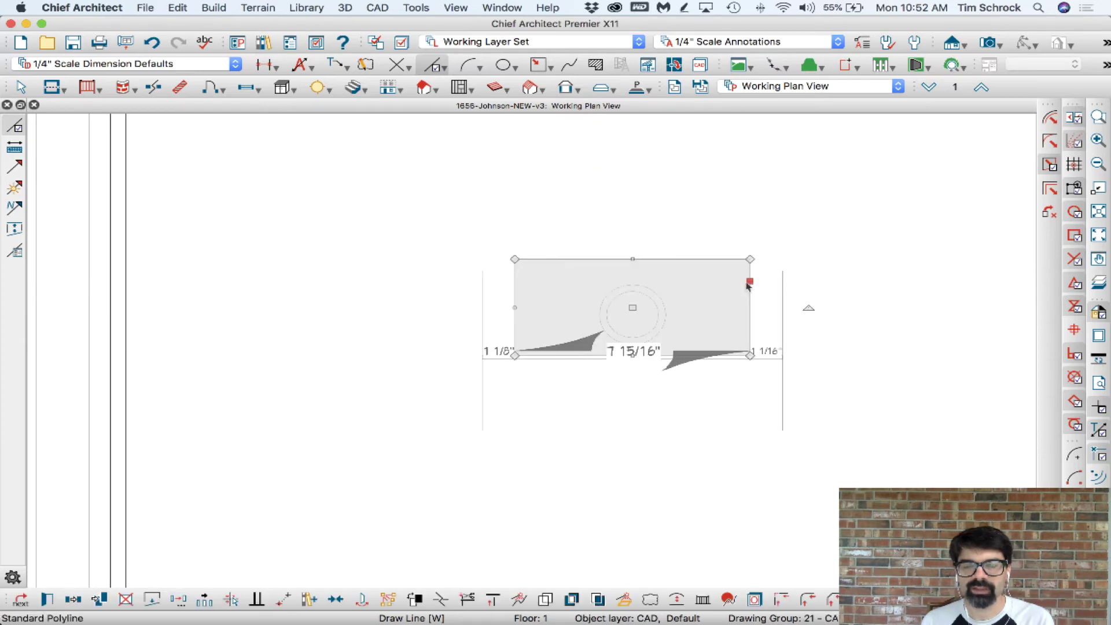
left_click(748, 377)
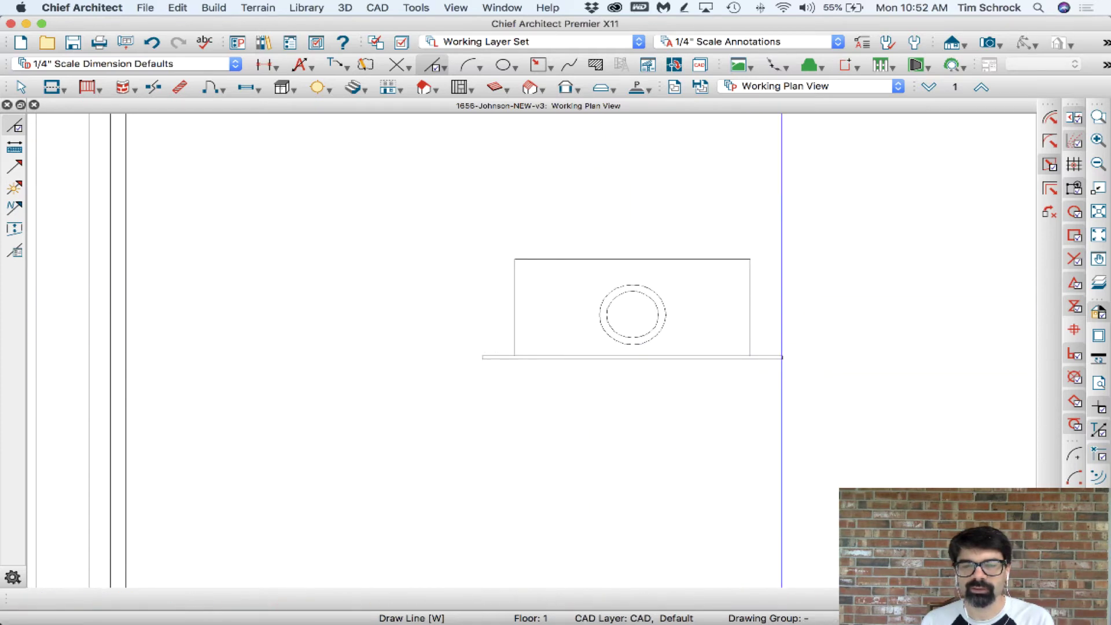
Combine the rectangle, circles and flange outline into one CAD block and name it "Washer Water Hookup"
left_click_drag(781, 361, 466, 237)
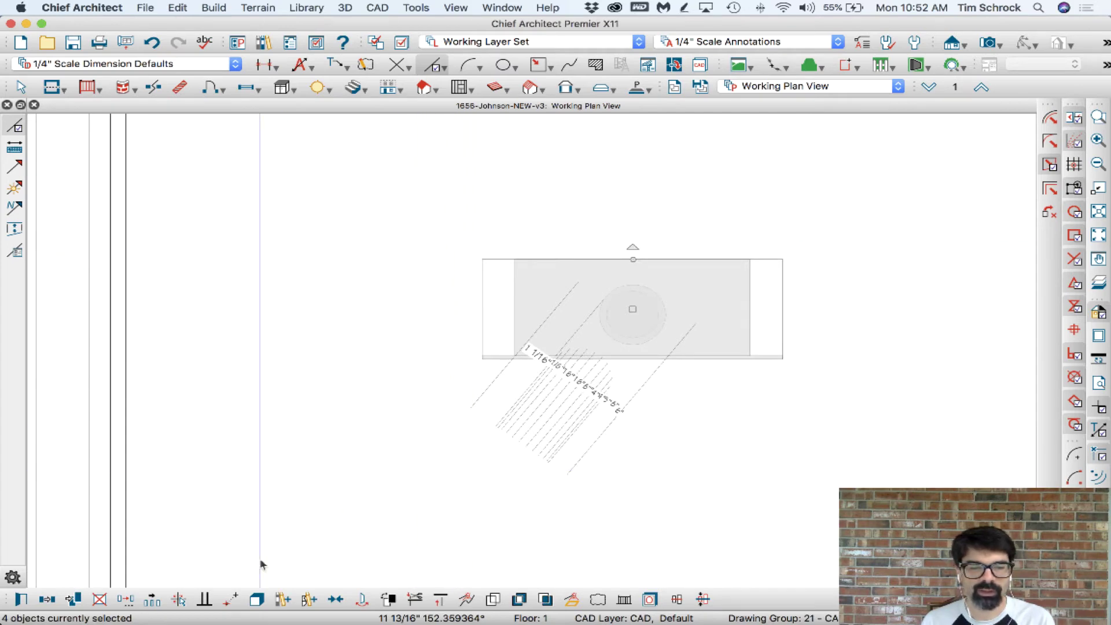
left_click(256, 600)
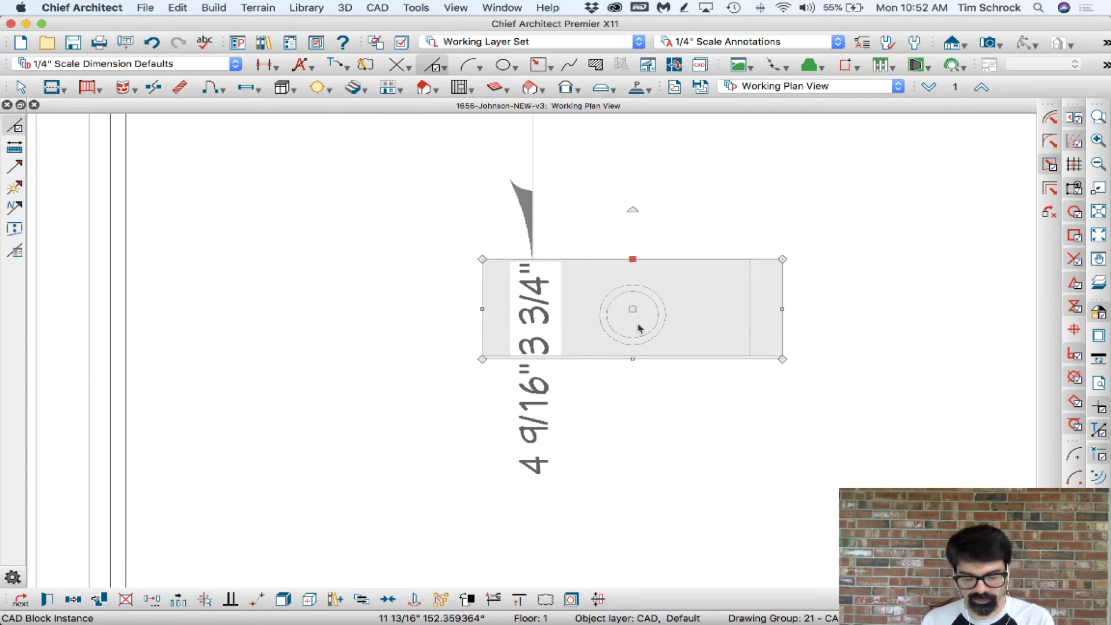
double_click(635, 361)
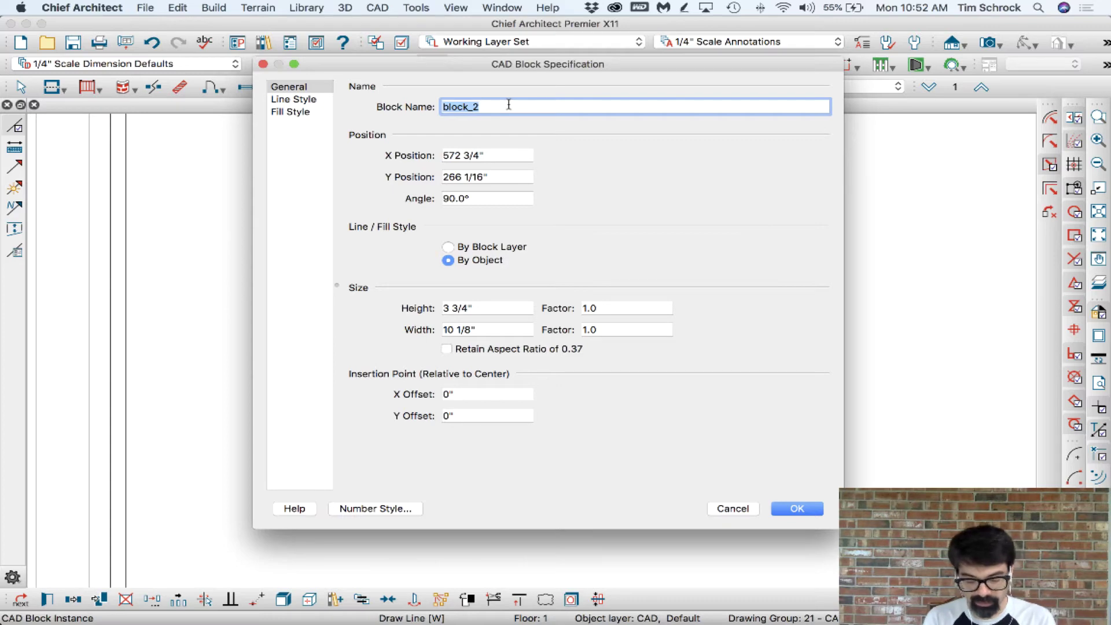
type("Washer Water Hookup")
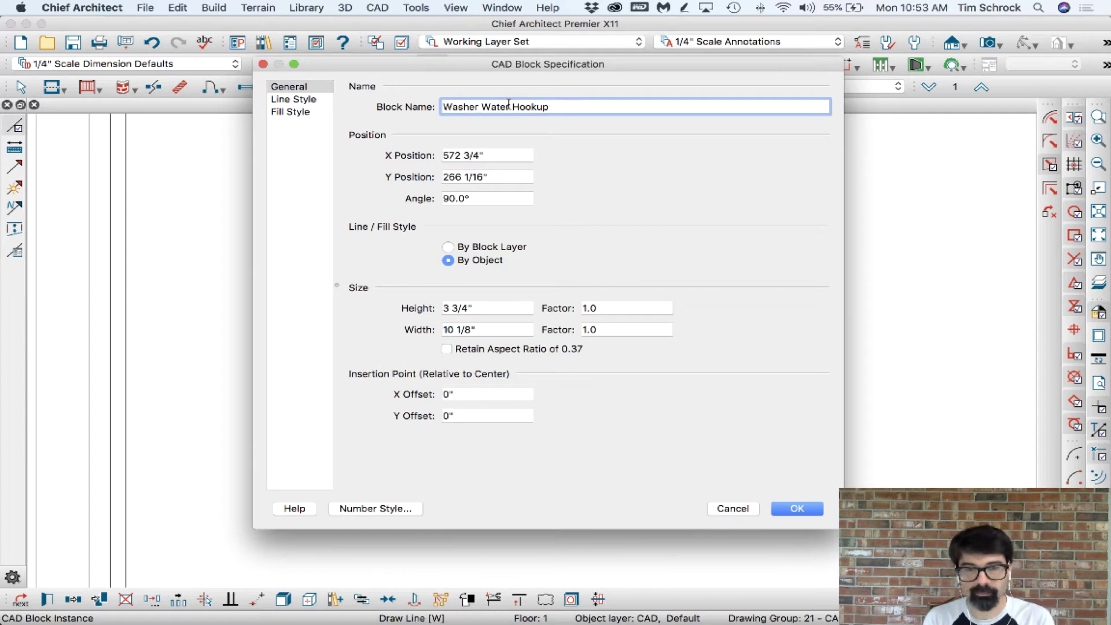
key("Return")
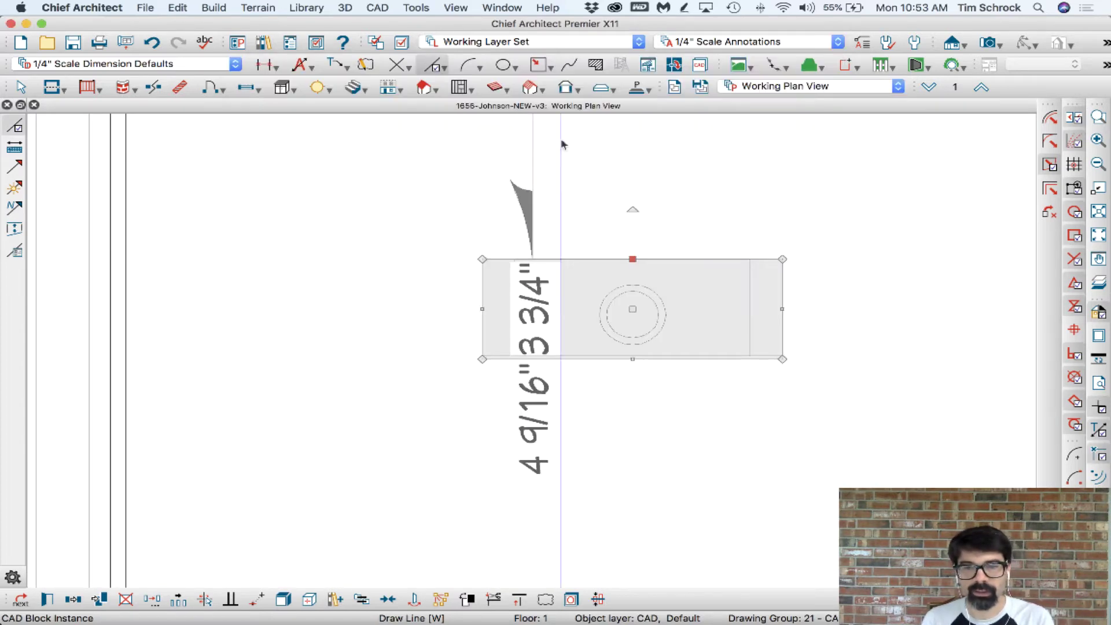
Assign the "Washer Water Hookup" CAD block as the 2D block of the hookup fixture's symbol in the blue mudroom wall
scroll(832, 215, "down", 3)
scroll(834, 217, "down", 5)
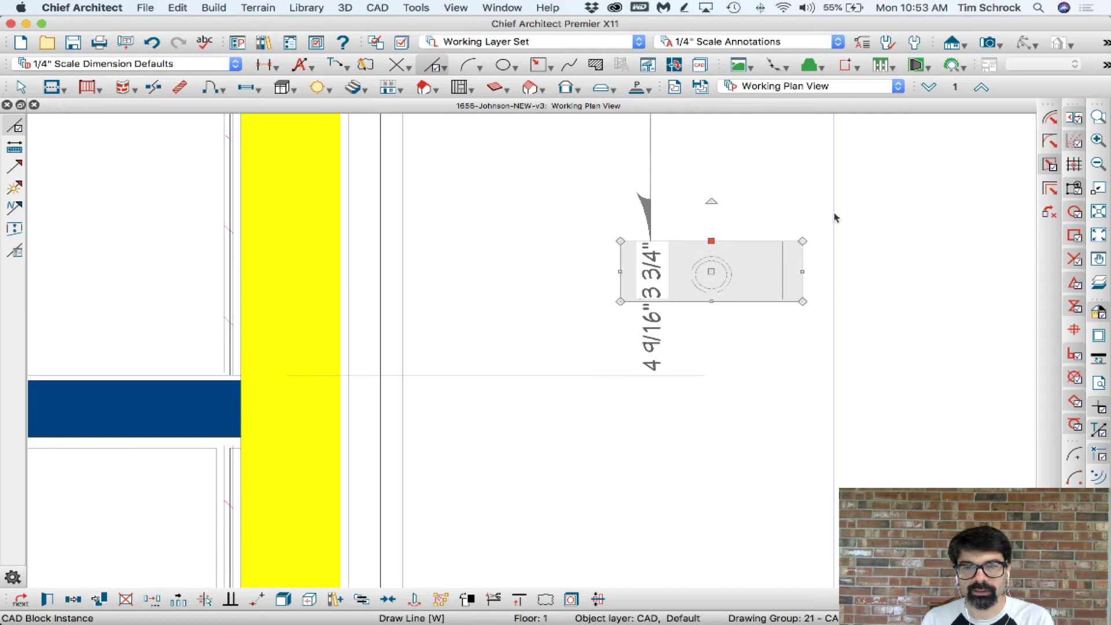
scroll(834, 217, "down", 5)
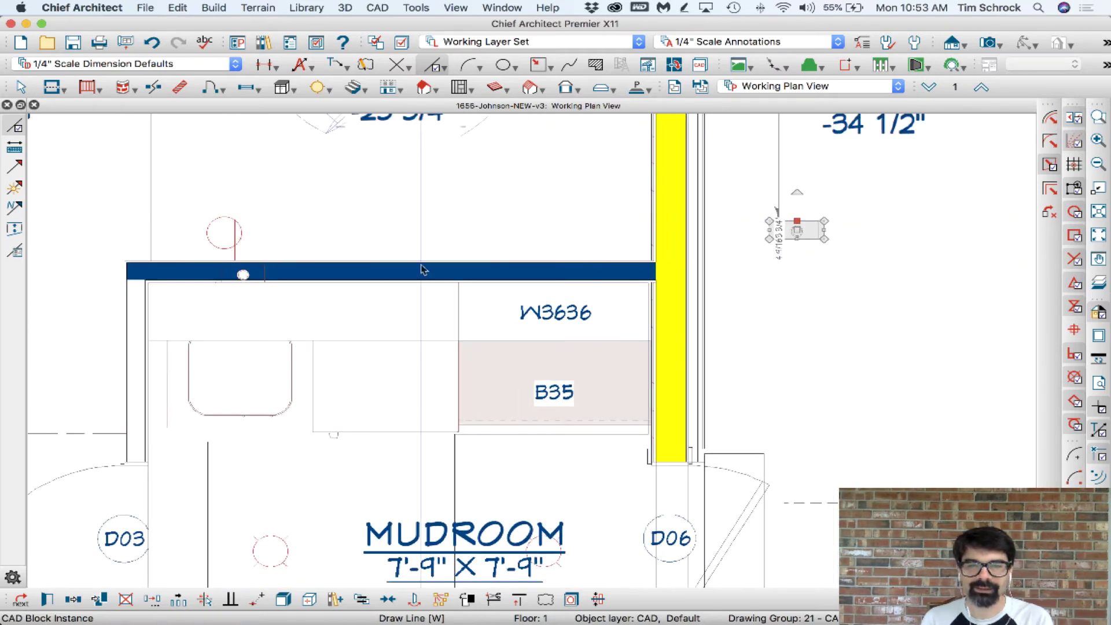
key("Escape")
key("space")
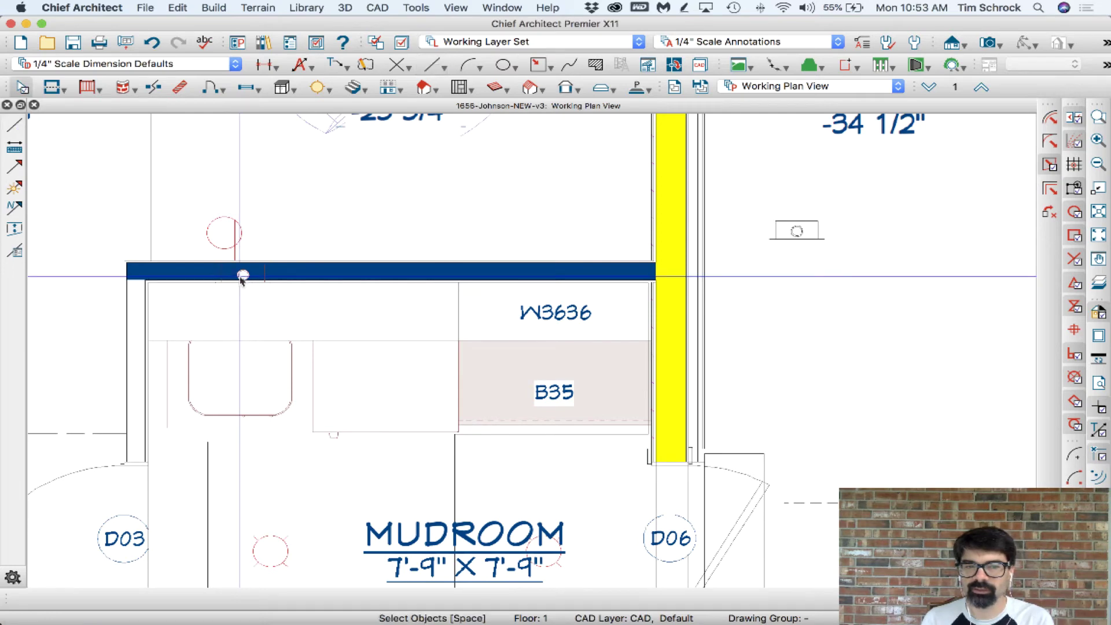
left_click(243, 275)
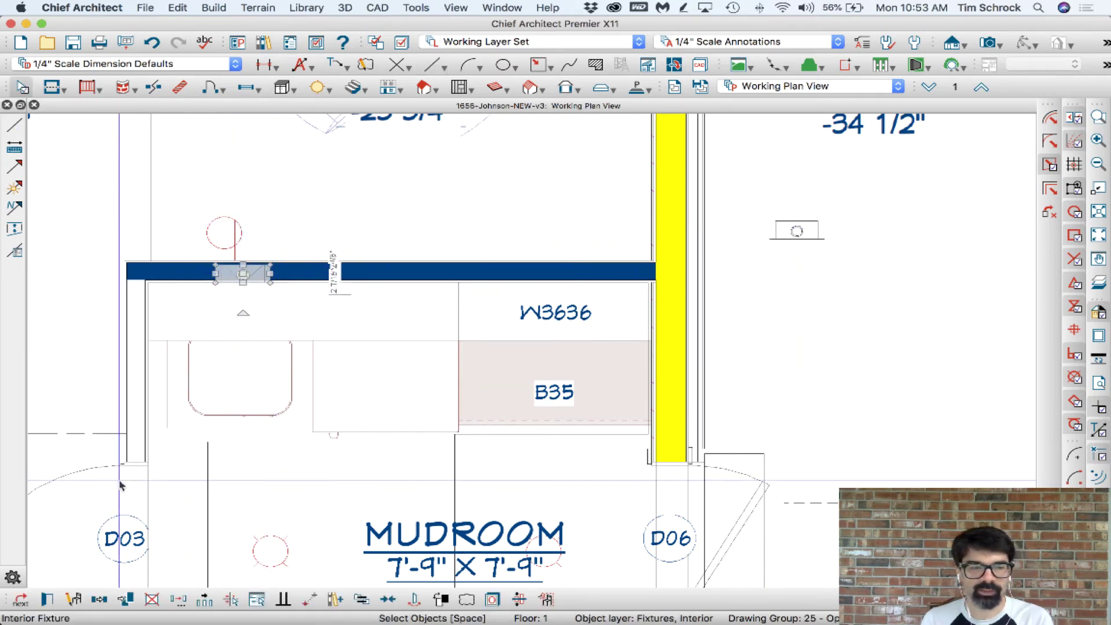
left_click(72, 600)
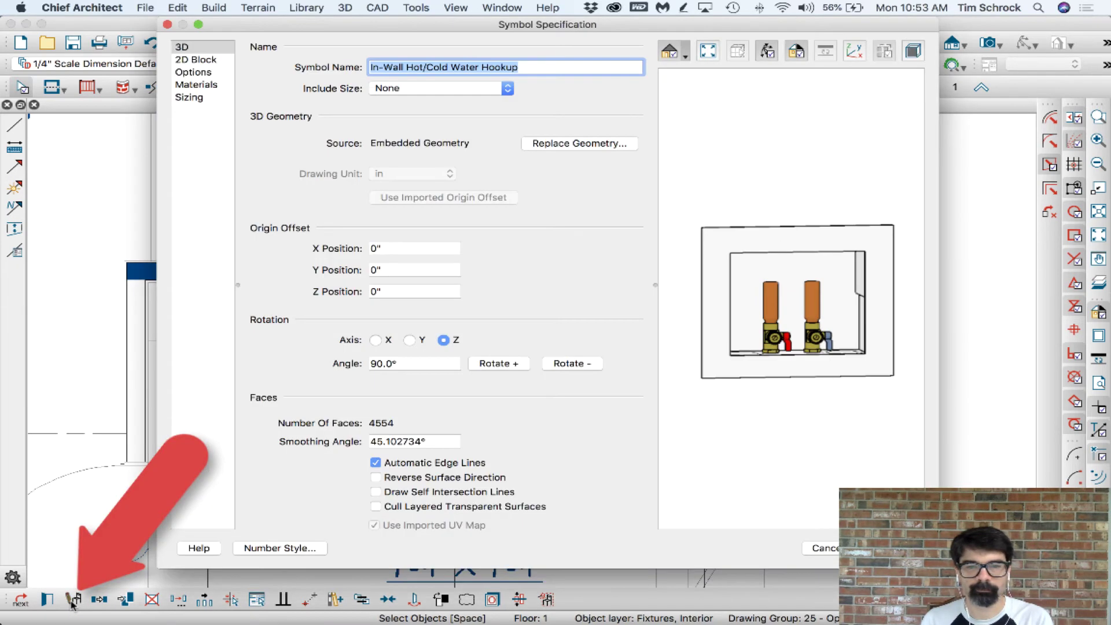
left_click(208, 61)
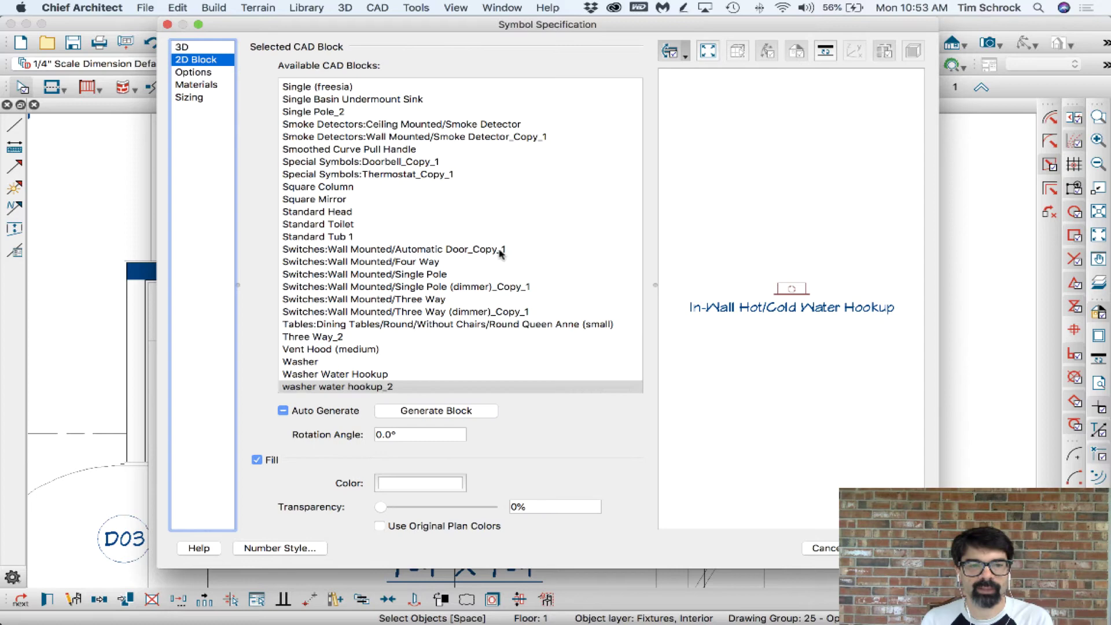
left_click(381, 375)
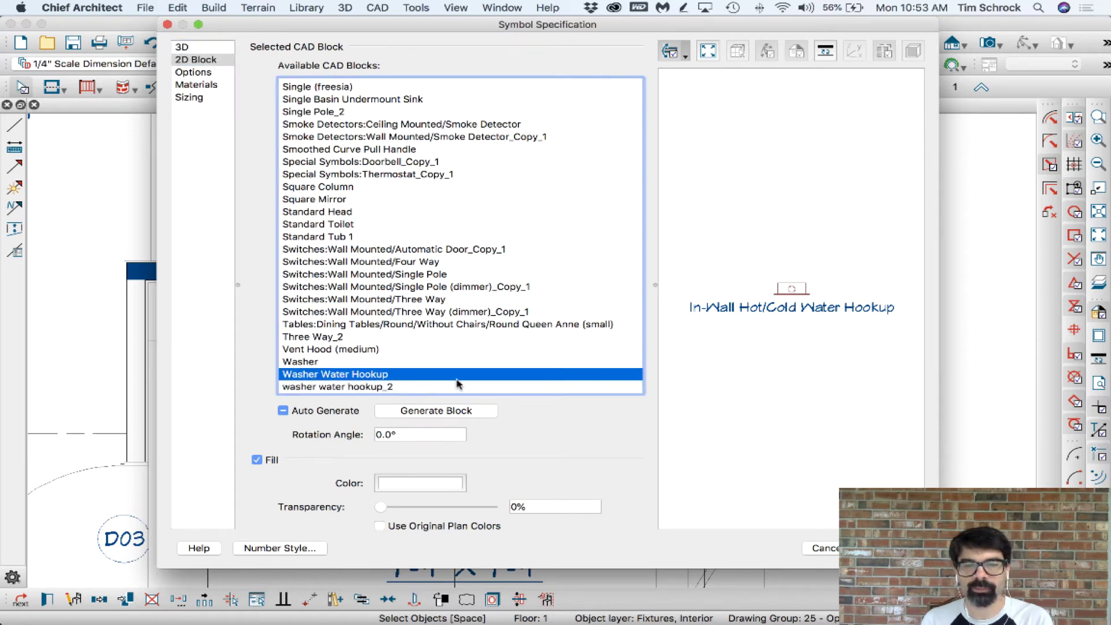
key("Return")
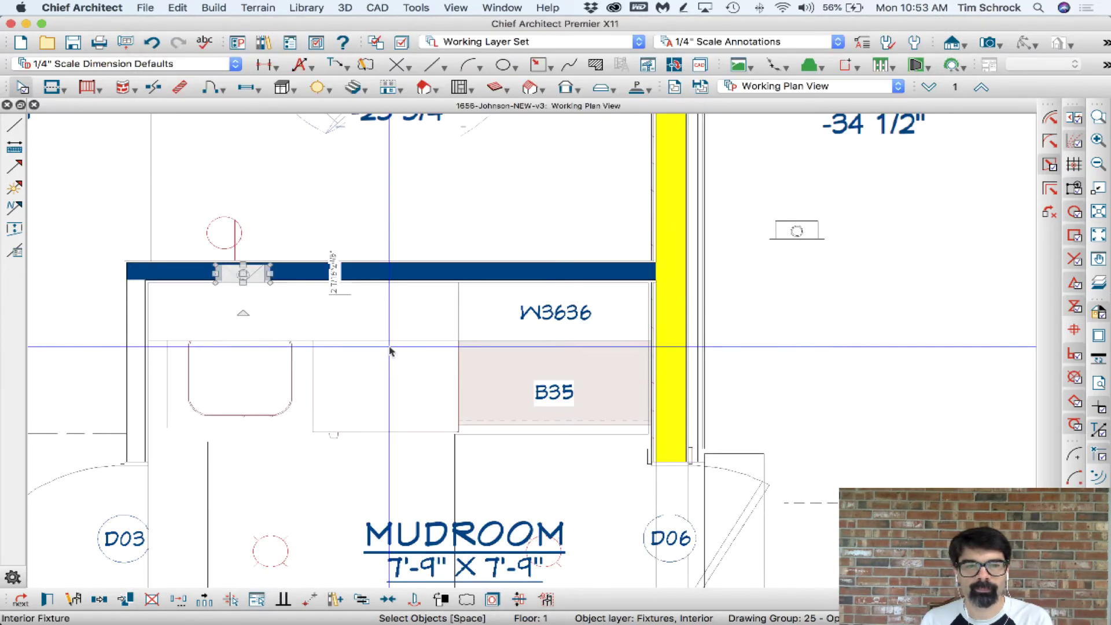
key("Escape")
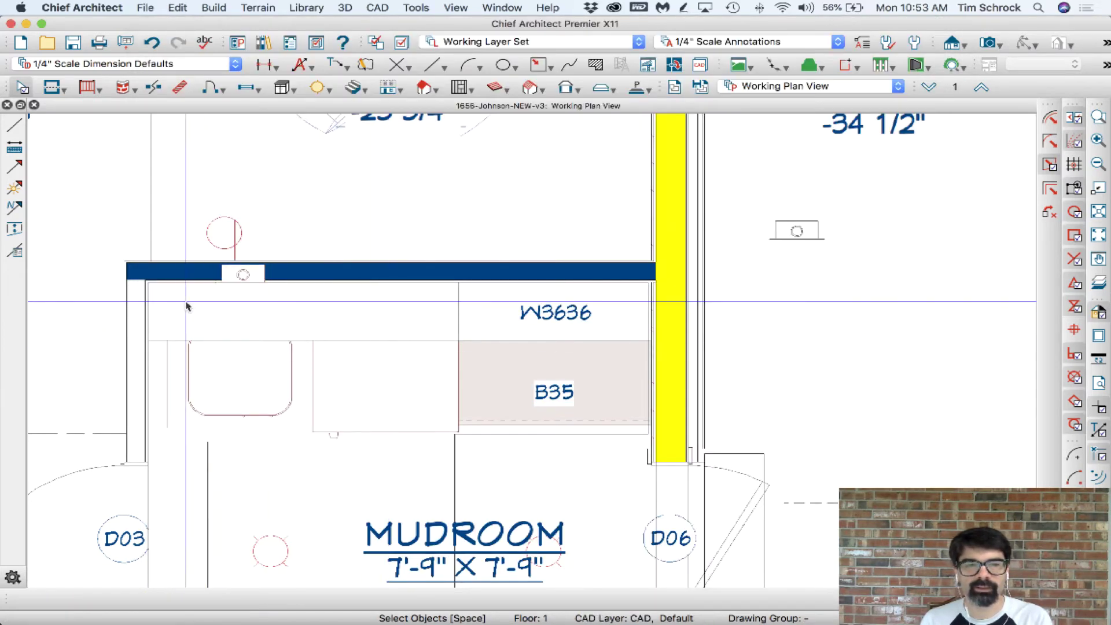
Add the water hookup fixture in the blue mudroom wall to the library
scroll(186, 265, "up", 1)
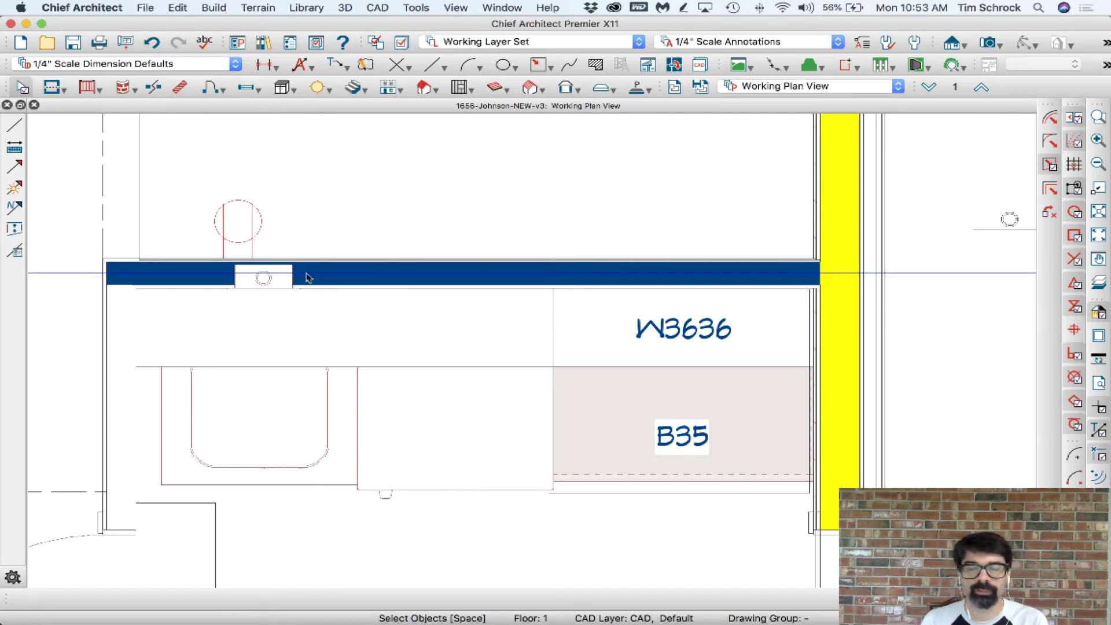
scroll(307, 278, "down", 5)
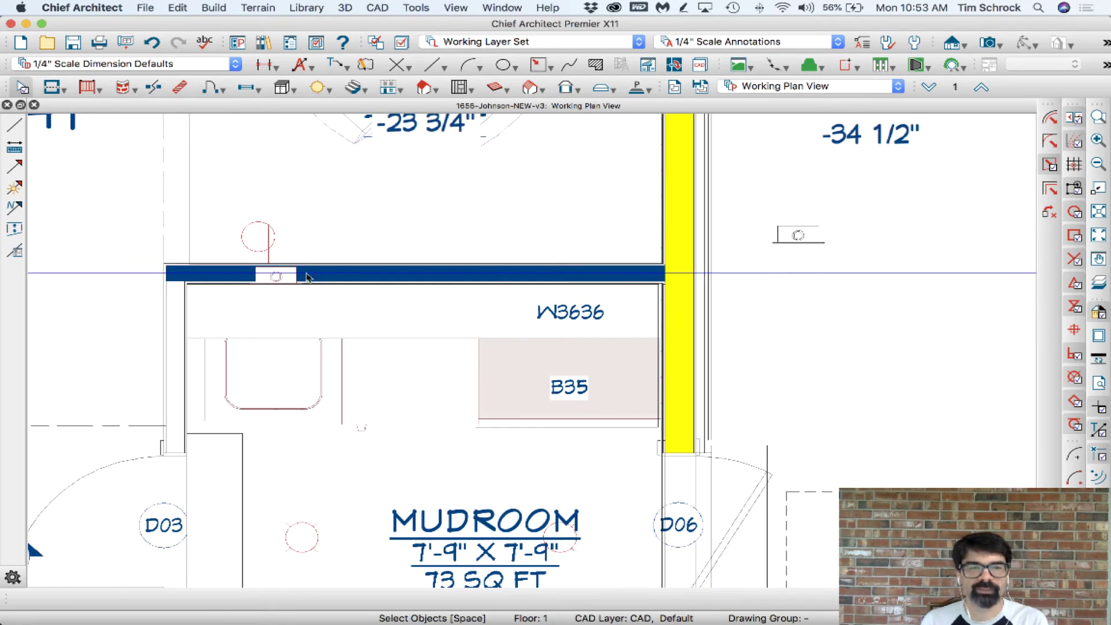
scroll(307, 278, "down", 3)
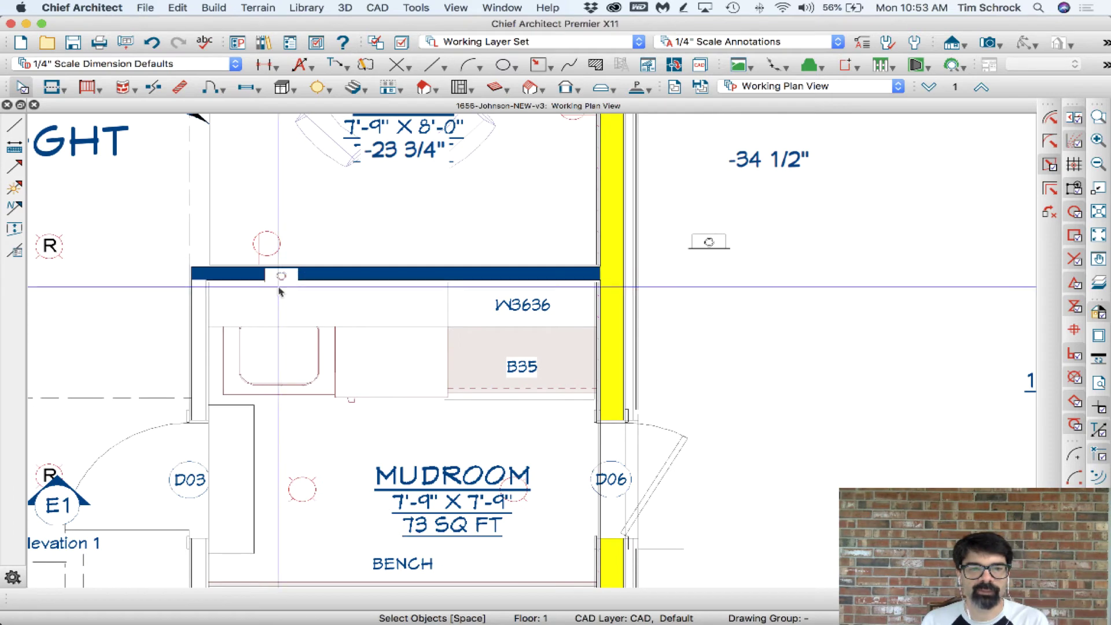
left_click(281, 277)
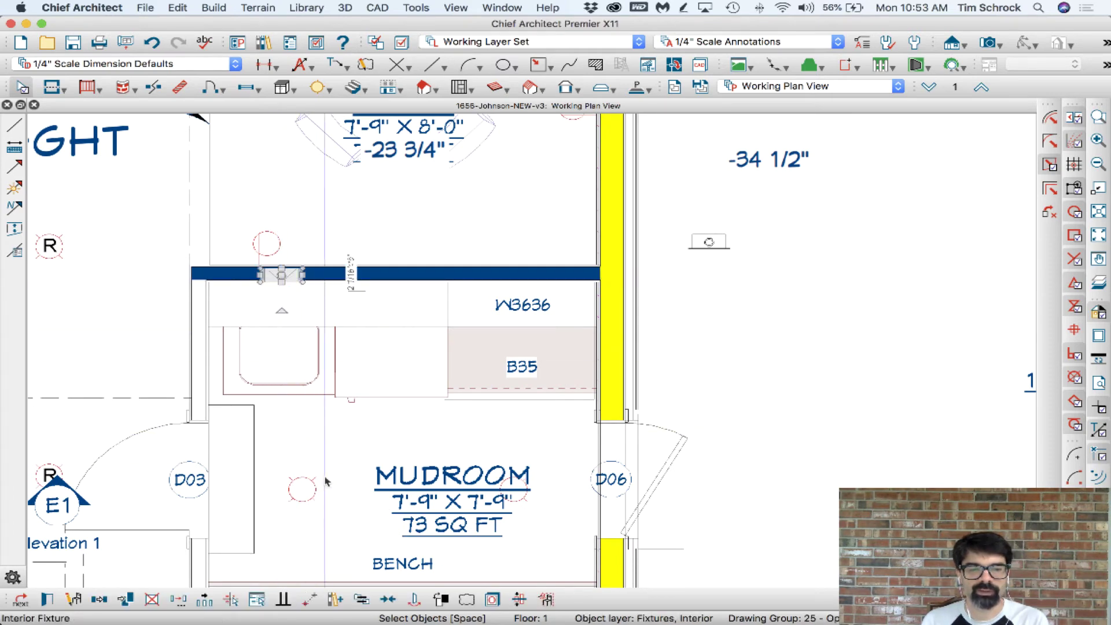
left_click(328, 601)
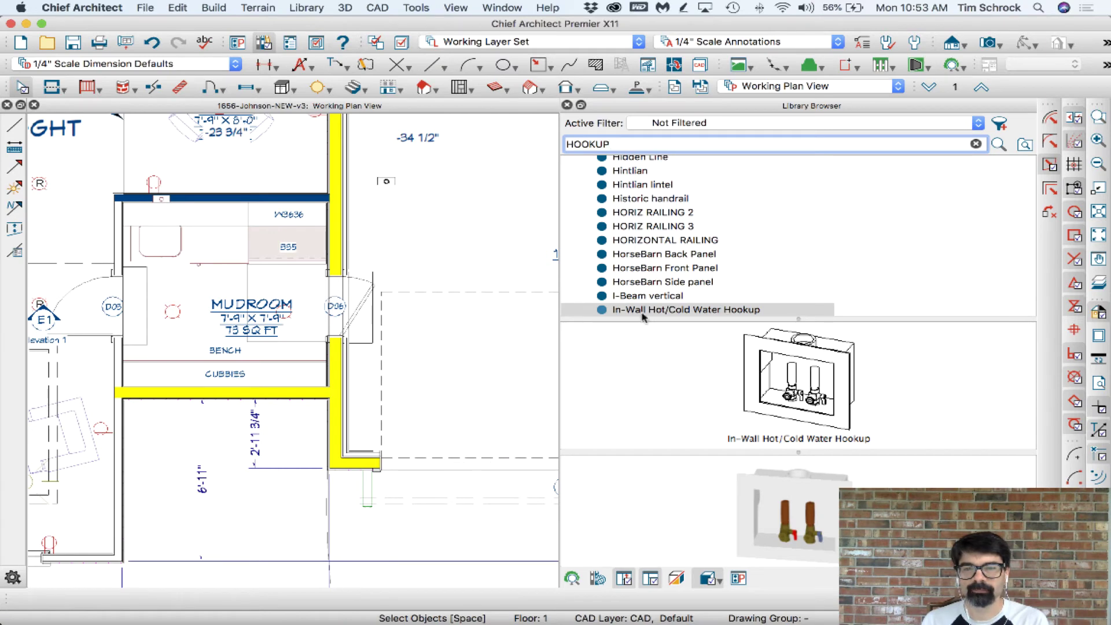
Rename the "In-Wall Hot/Cold Water Hookup" library item with the owner's first name in possessive form followed by "Washer Hookup"
left_click(758, 309)
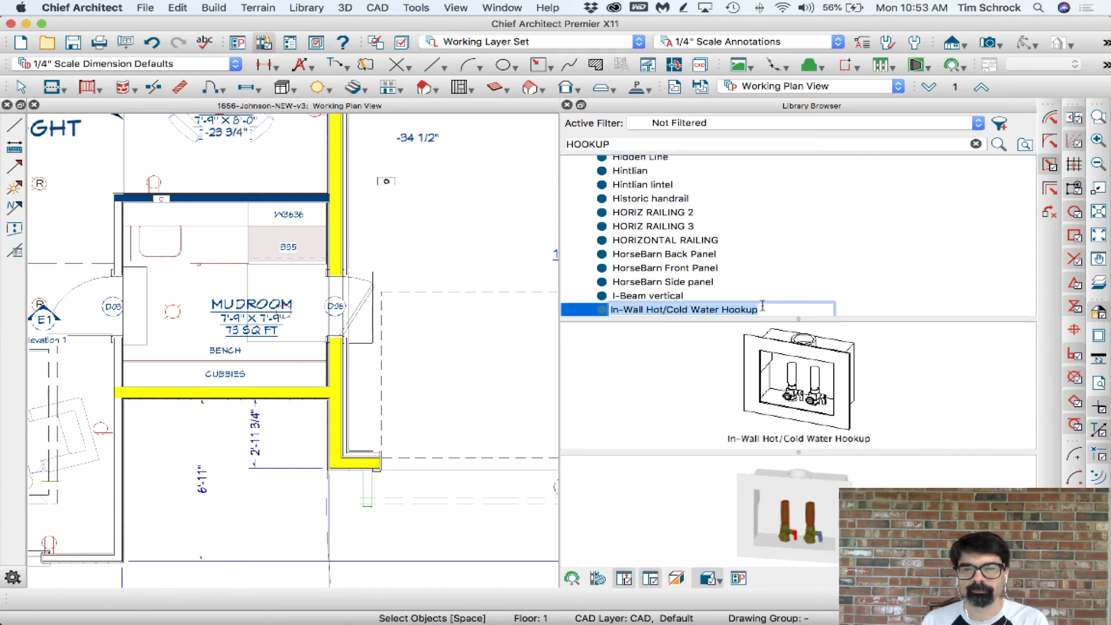
left_click(770, 308)
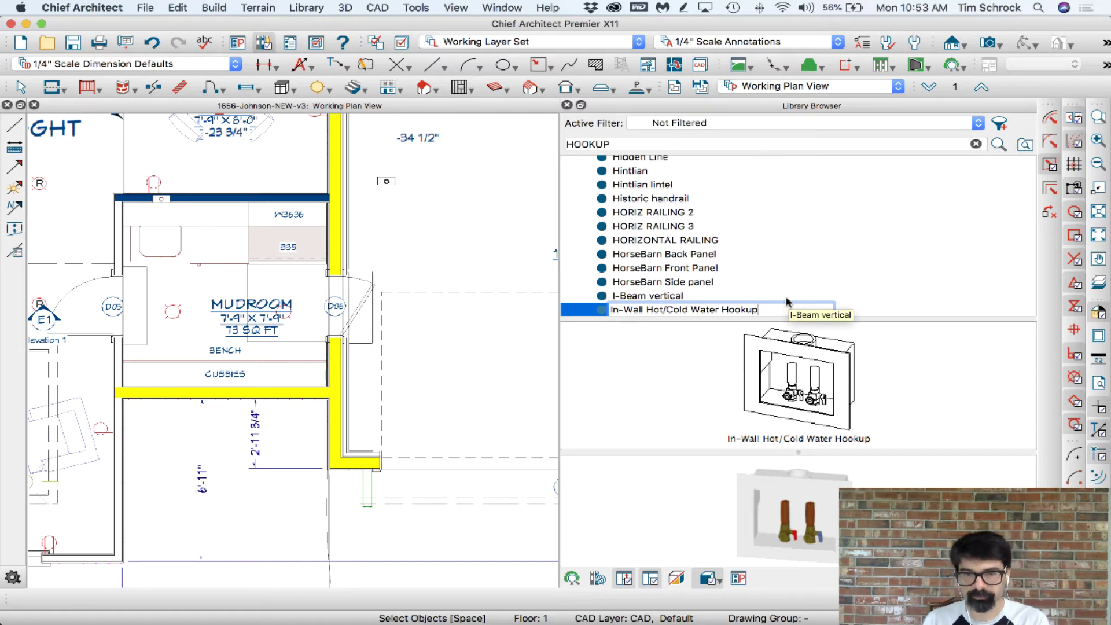
left_click_drag(778, 307, 625, 309)
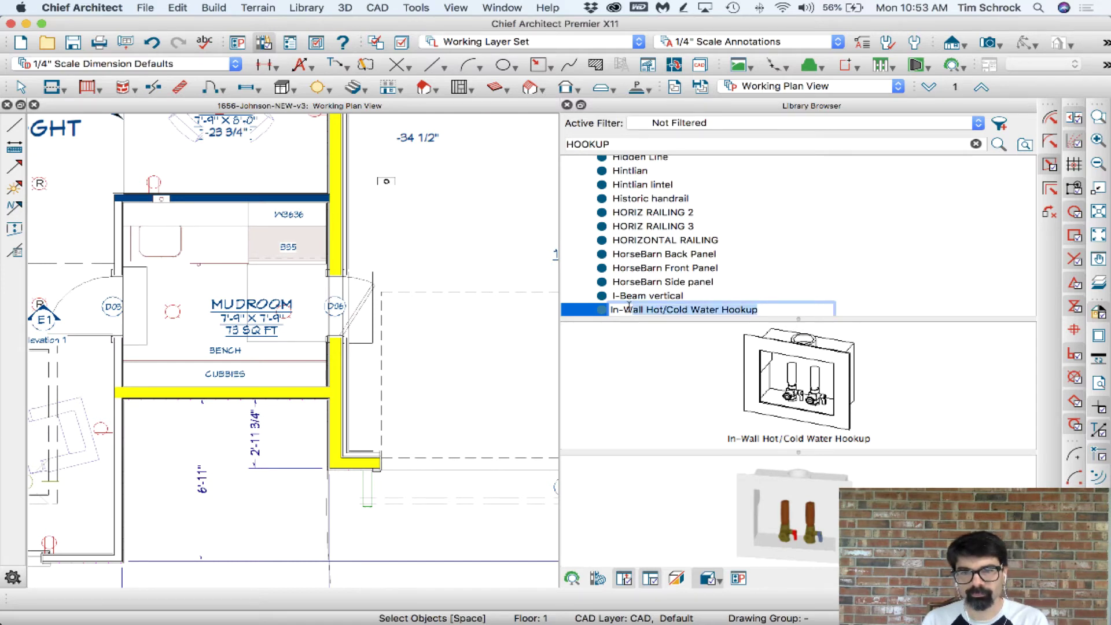
left_click(720, 296)
left_click(721, 310)
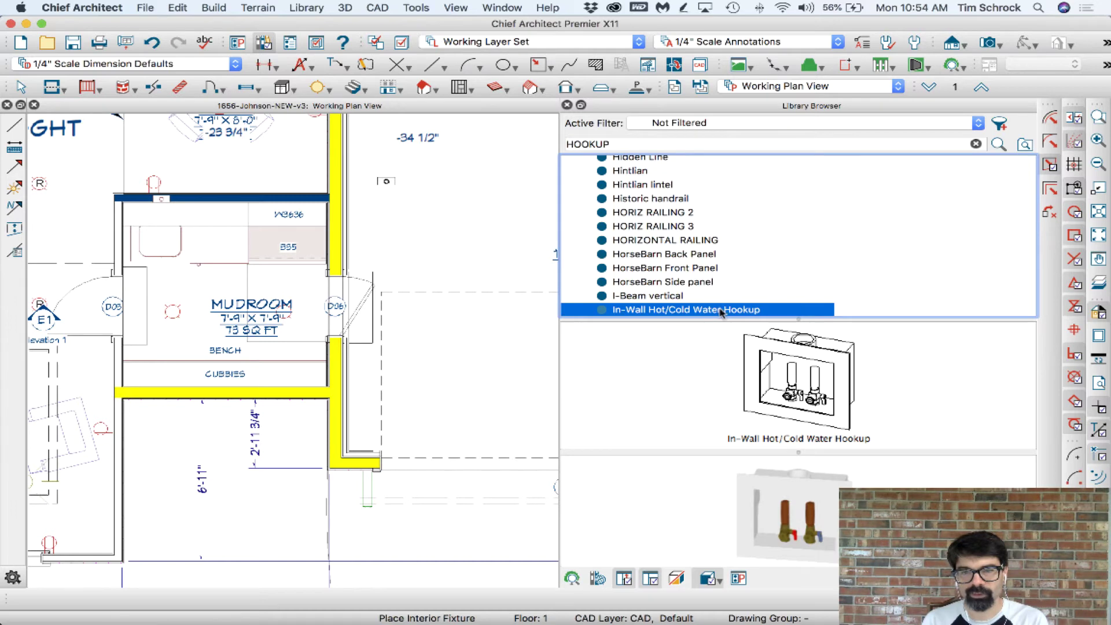
left_click(720, 309)
left_click(718, 309)
left_click_drag(718, 308, 604, 315)
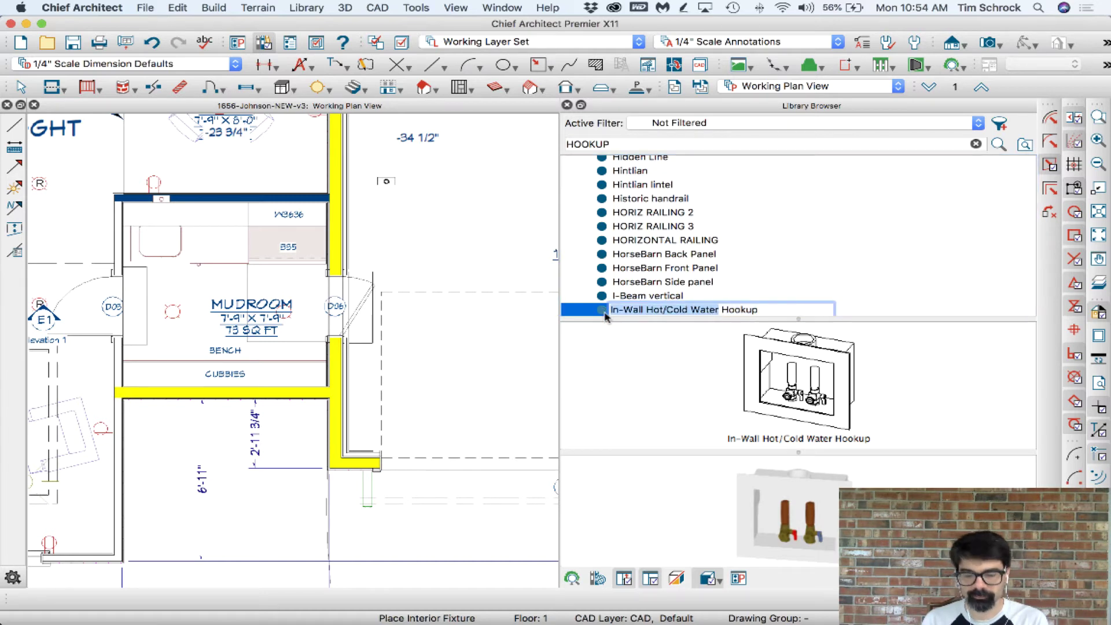
type("Tim's Wash")
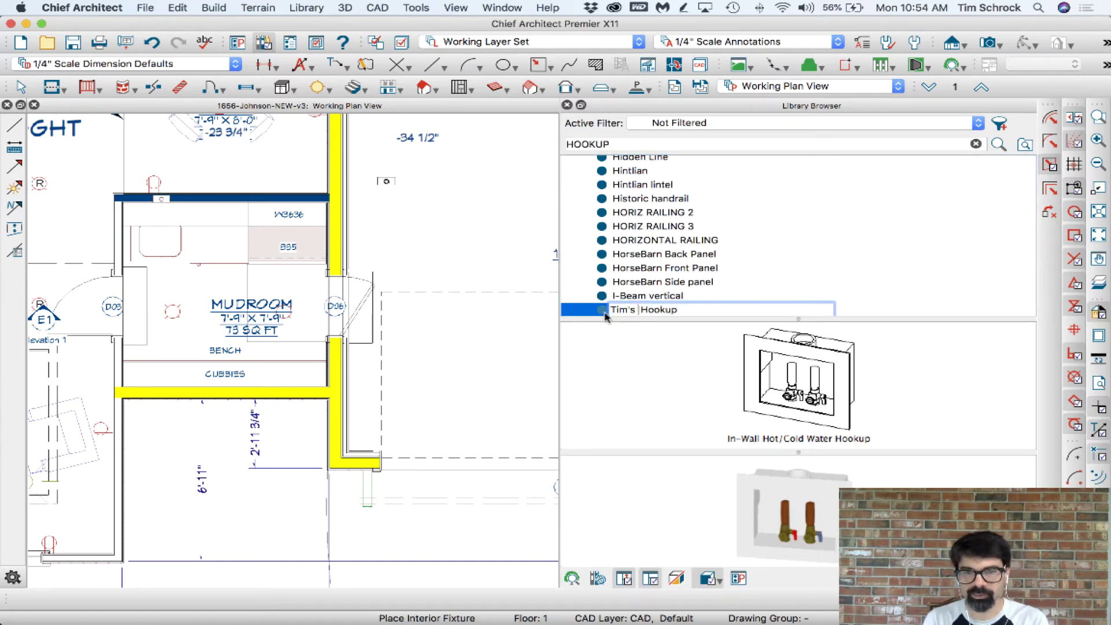
type("er")
key("Return")
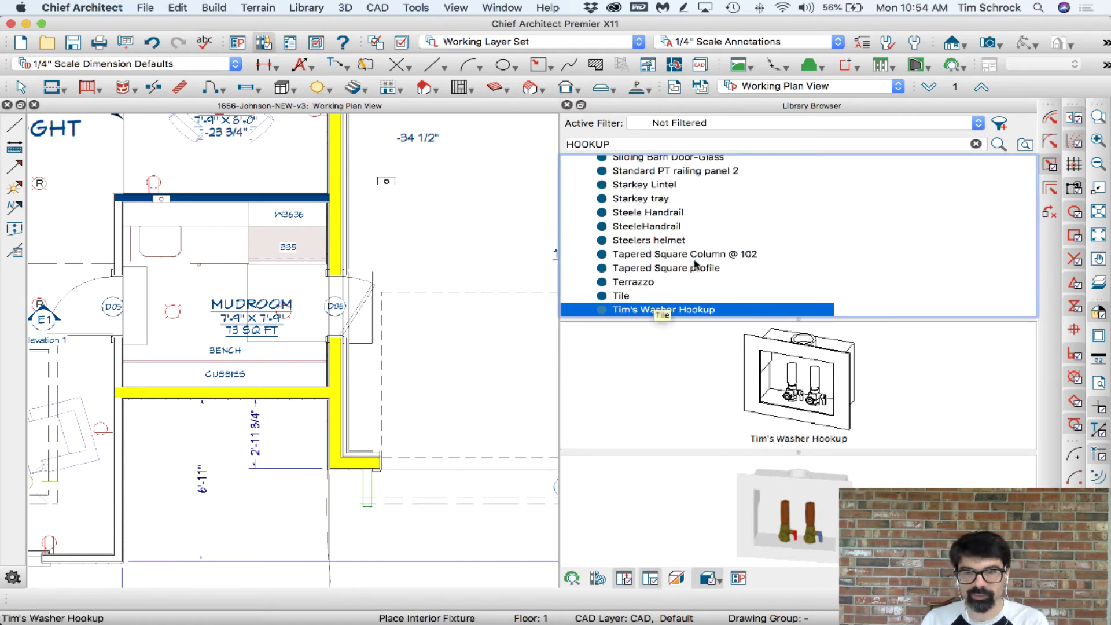
Cut the renamed washer hookup item from its current place in the library
right_click(678, 311)
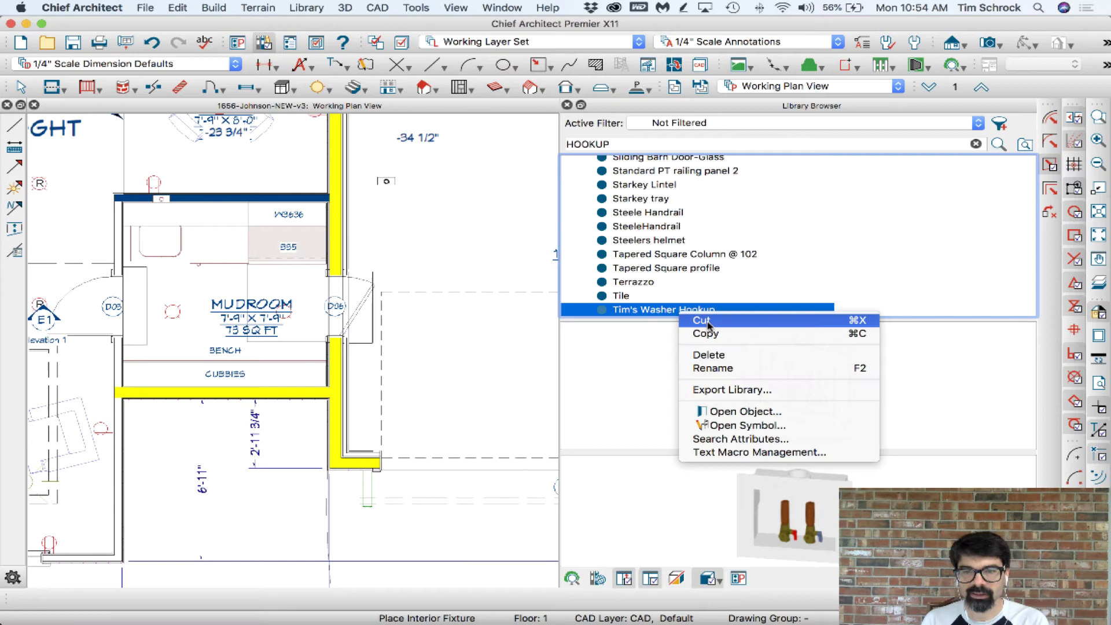
left_click(707, 321)
Create a "Laundry" folder inside the library's Rooms folder and paste the cut washer hookup item into it
scroll(674, 277, "up", 10)
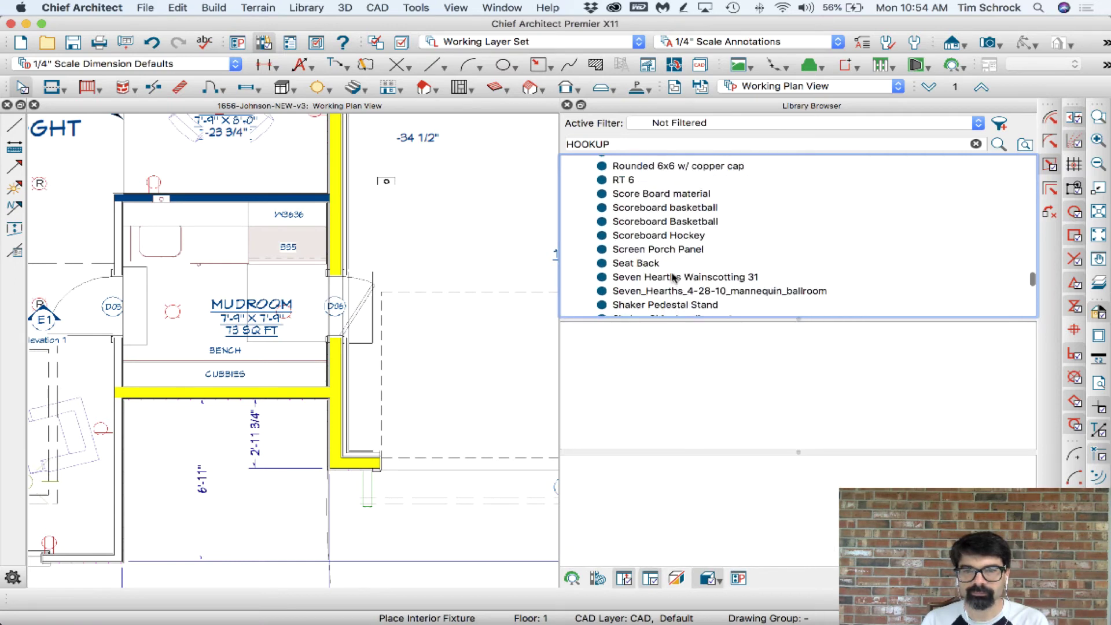
scroll(674, 278, "up", 15)
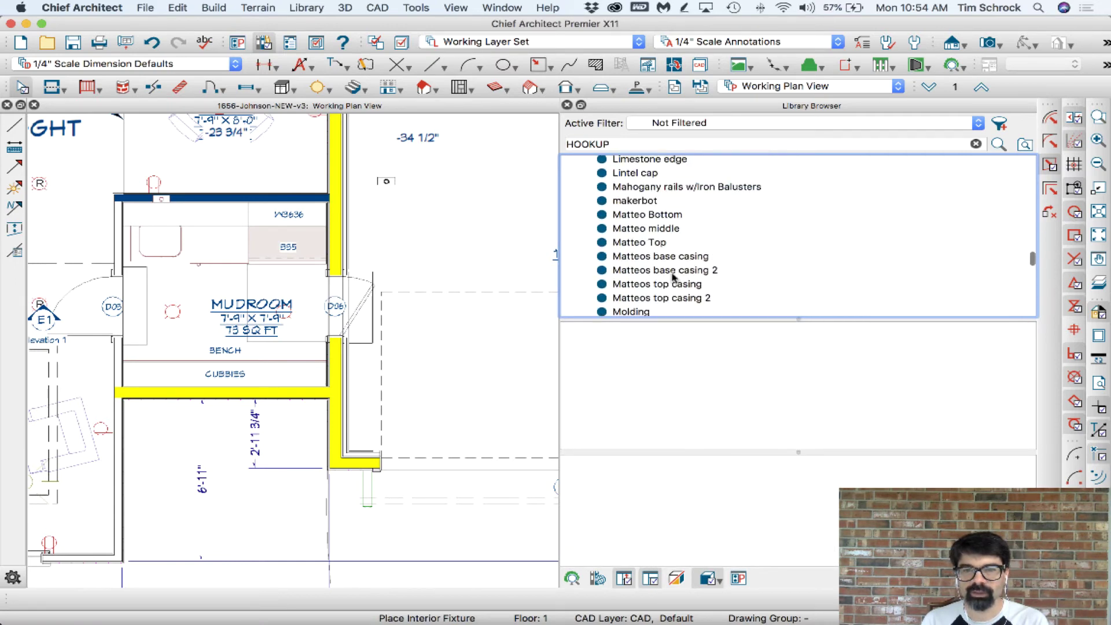
scroll(674, 278, "up", 15)
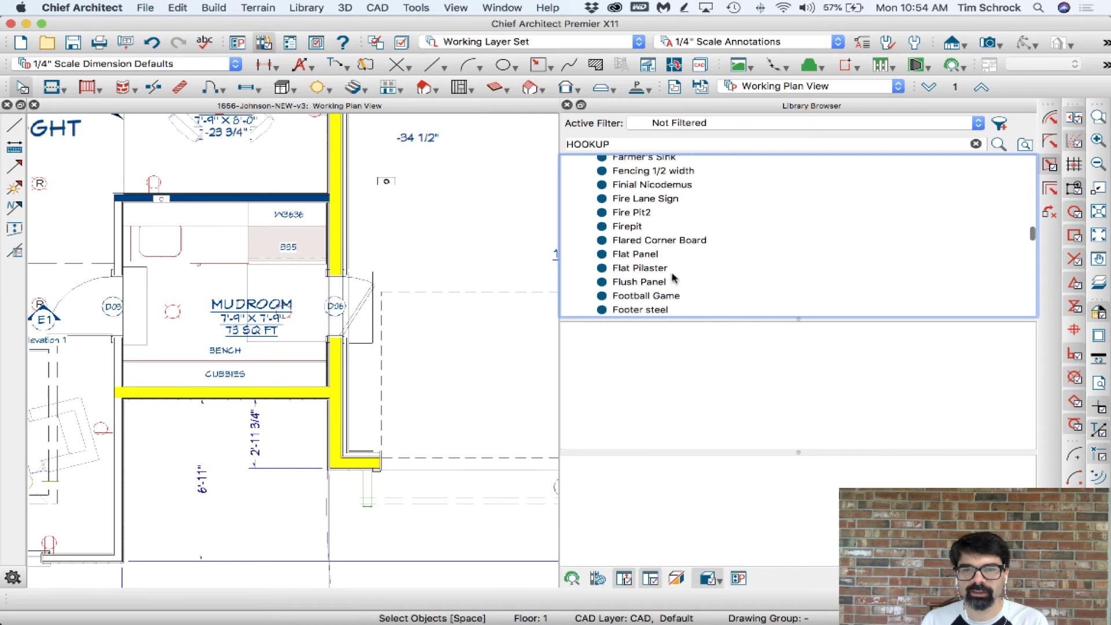
scroll(674, 277, "up", 15)
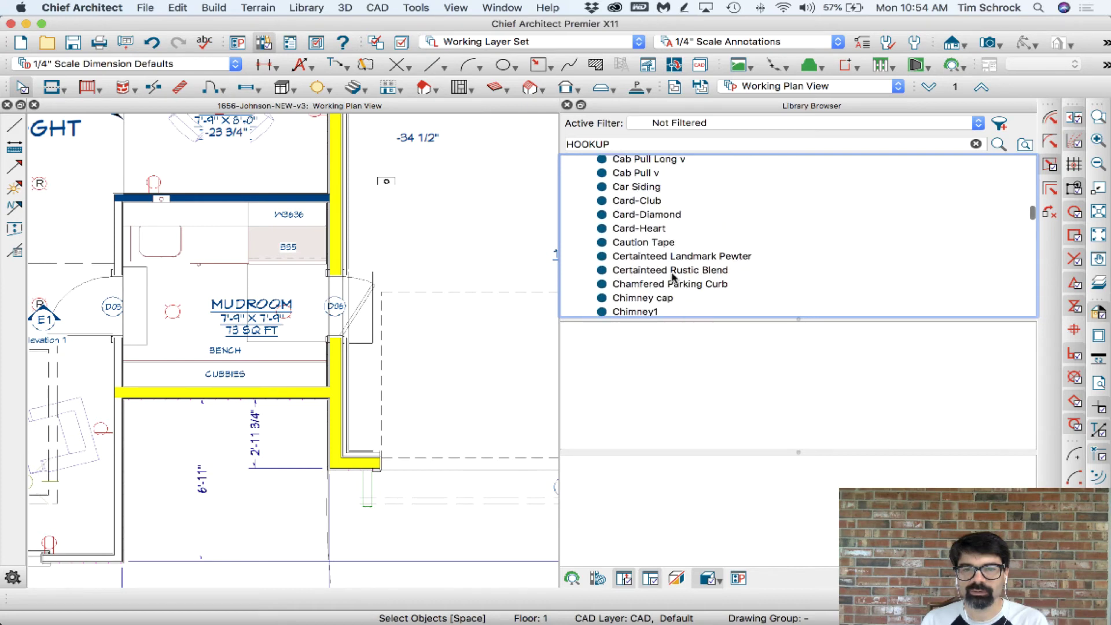
scroll(672, 277, "up", 15)
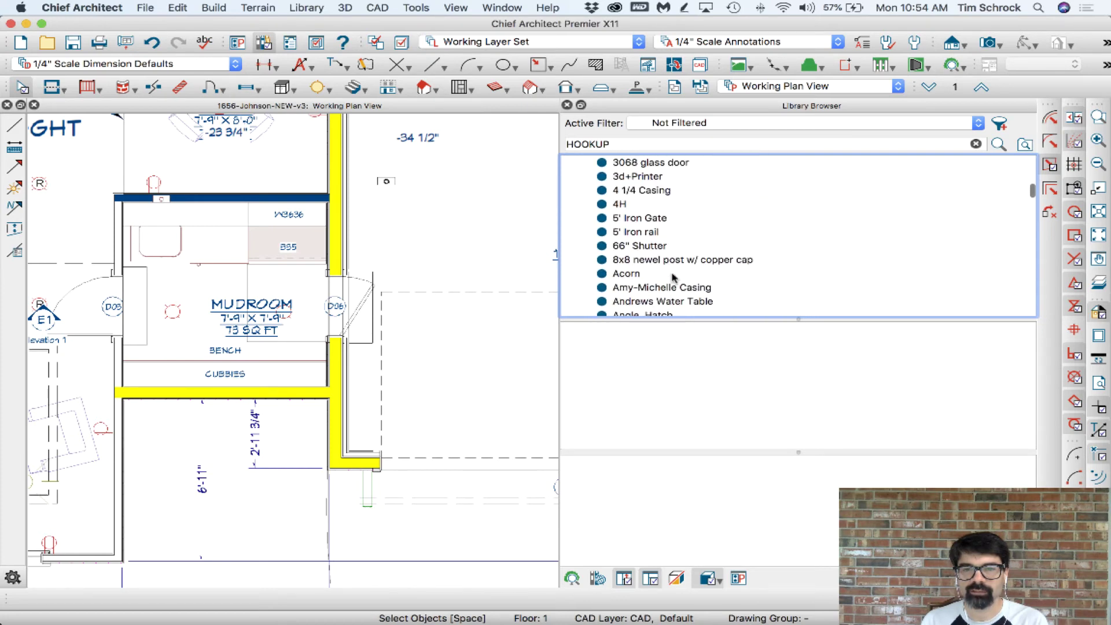
scroll(672, 278, "up", 8)
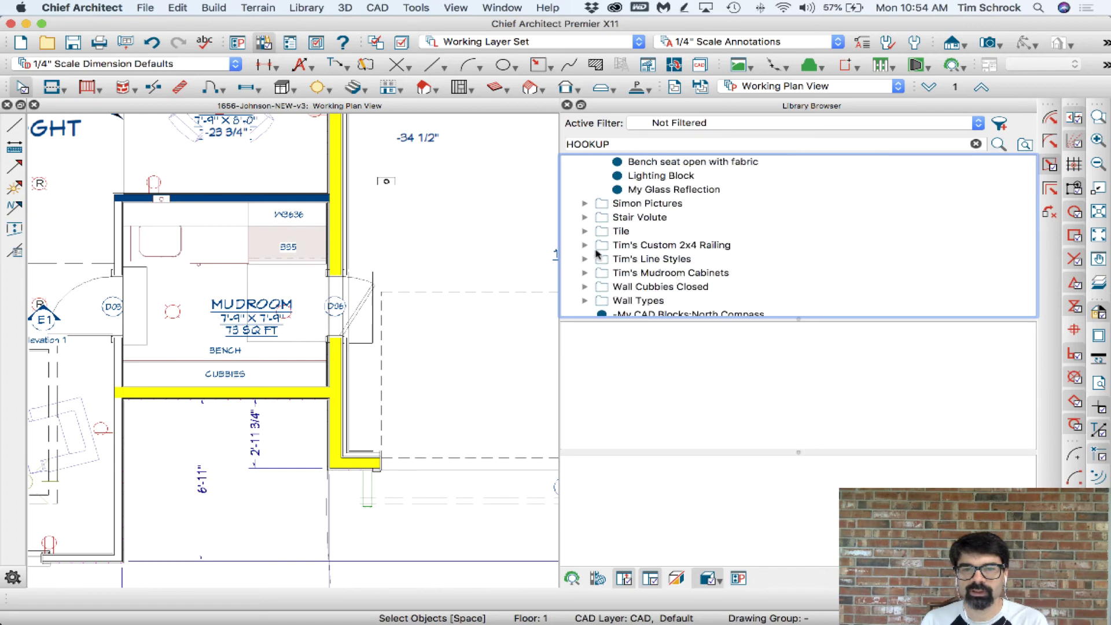
scroll(606, 230, "up", 3)
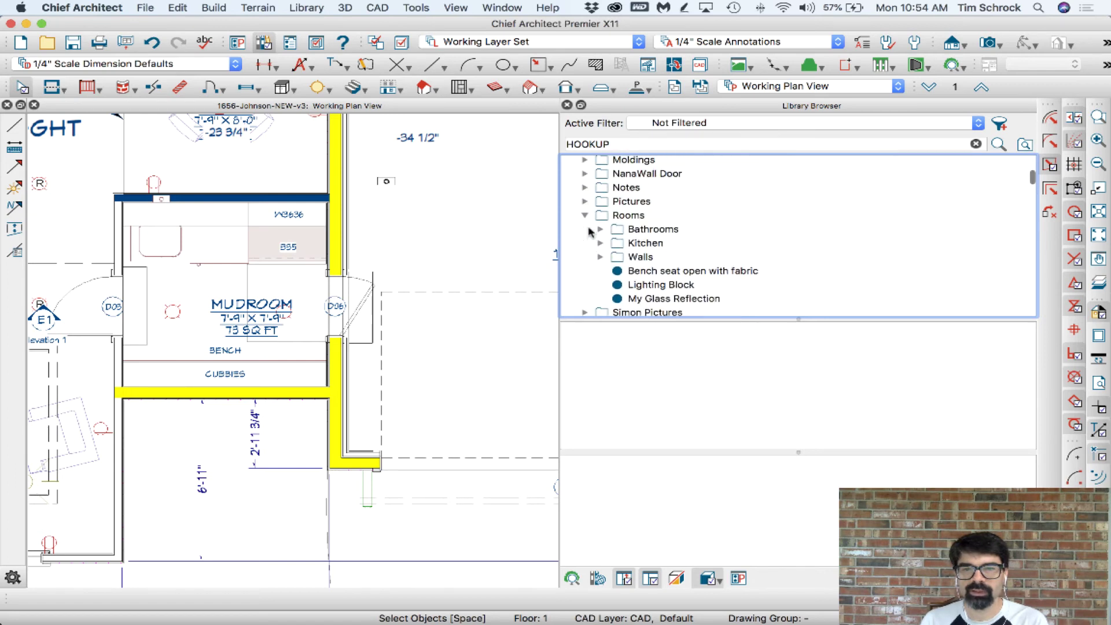
left_click(620, 217)
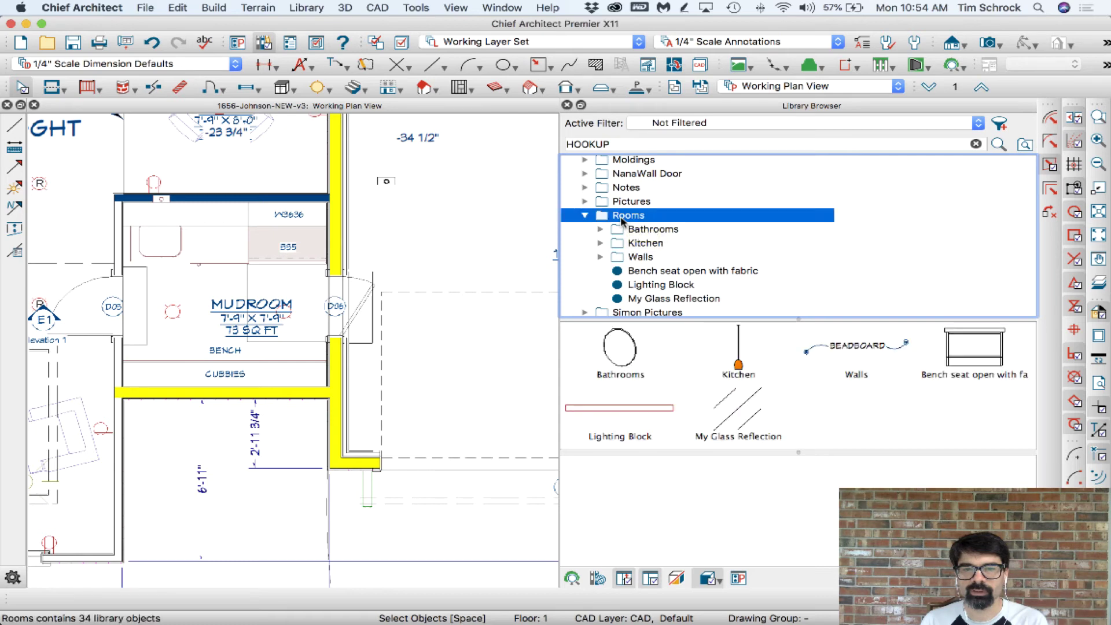
right_click(620, 216)
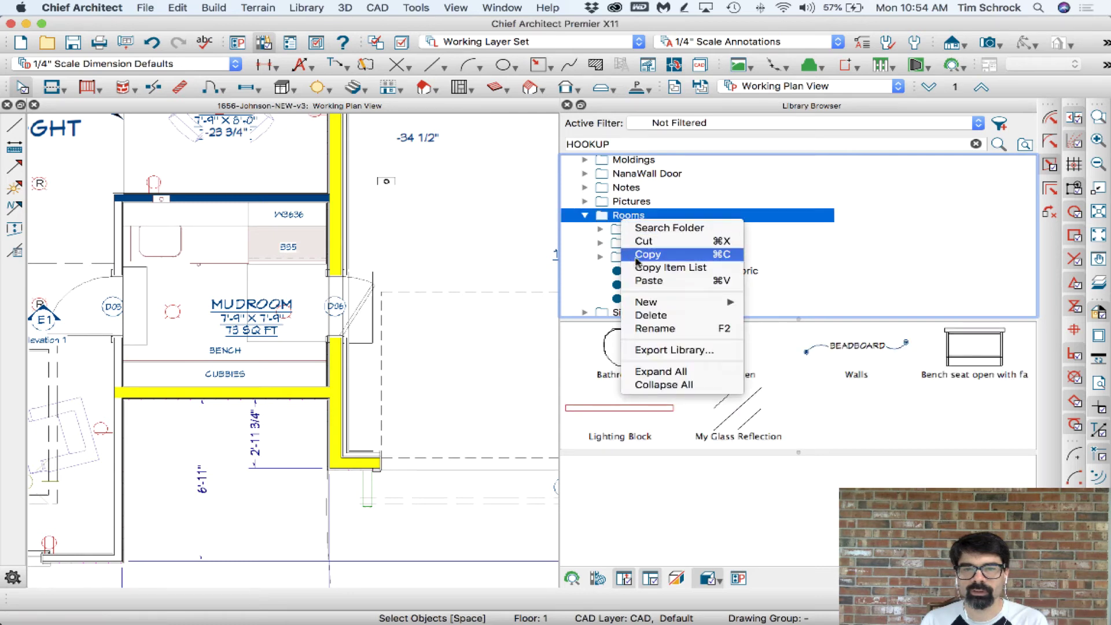
mouse_move(645, 300)
left_click(771, 304)
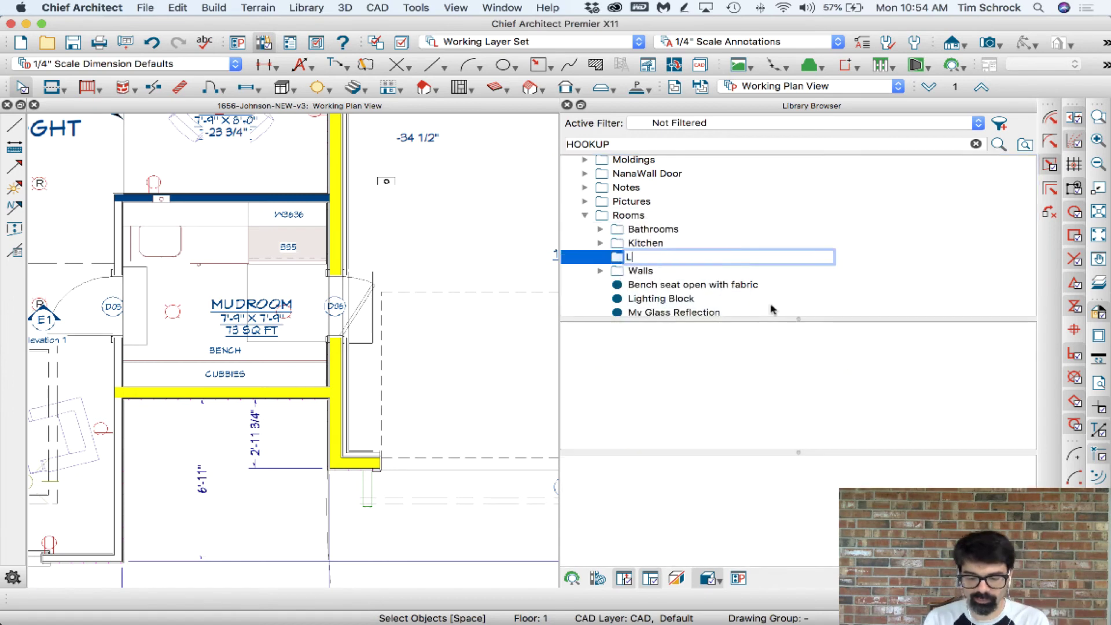
type("Laundry")
key("Return")
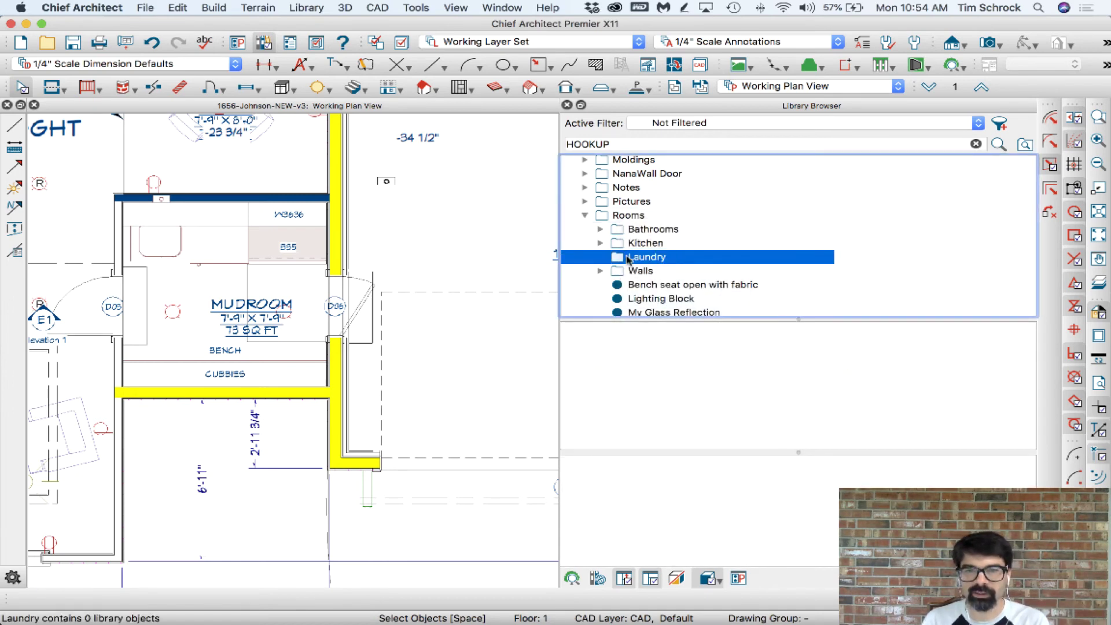
right_click(631, 259)
left_click(671, 319)
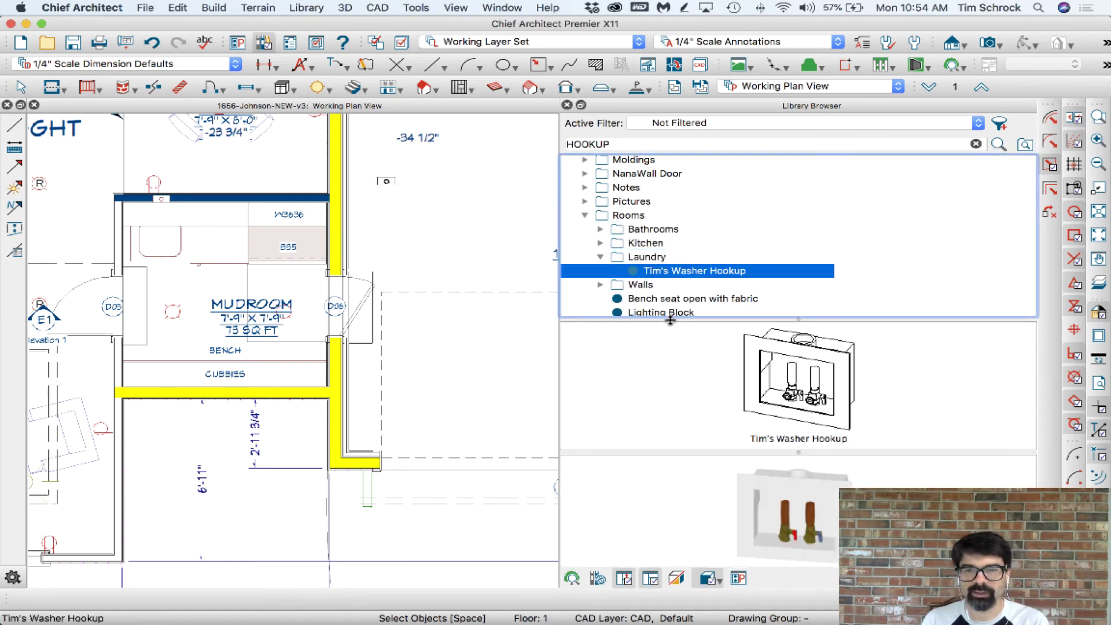
Test the library's washer hookup by placing one in the blue mudroom wall between the existing hookup and the yellow wall, and delete it
left_click(675, 273)
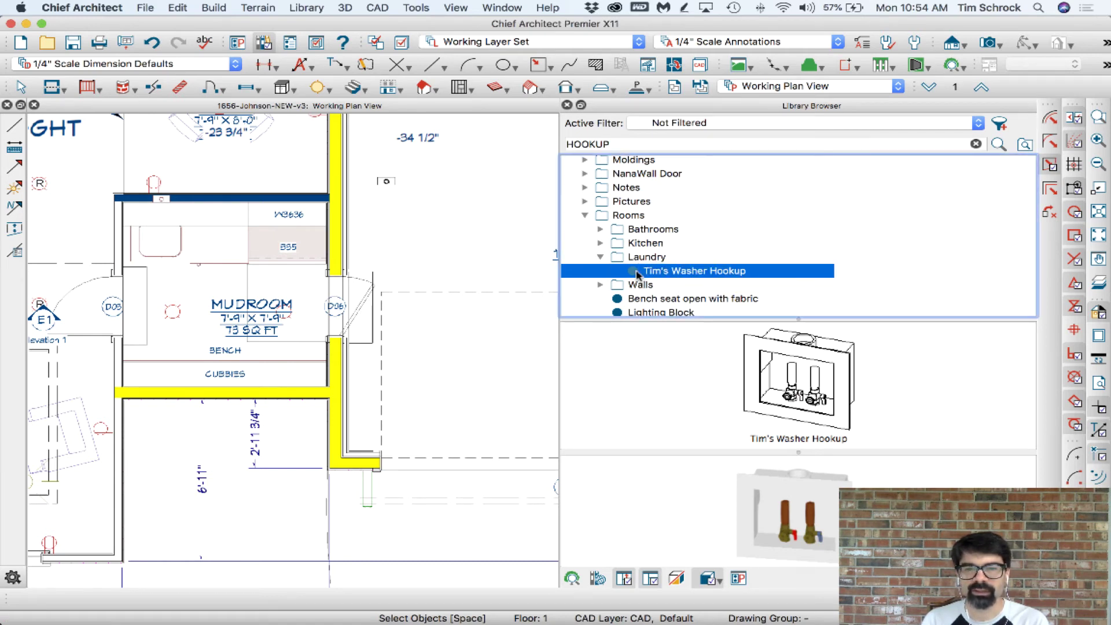
scroll(218, 205, "up", 2)
scroll(220, 205, "up", 2)
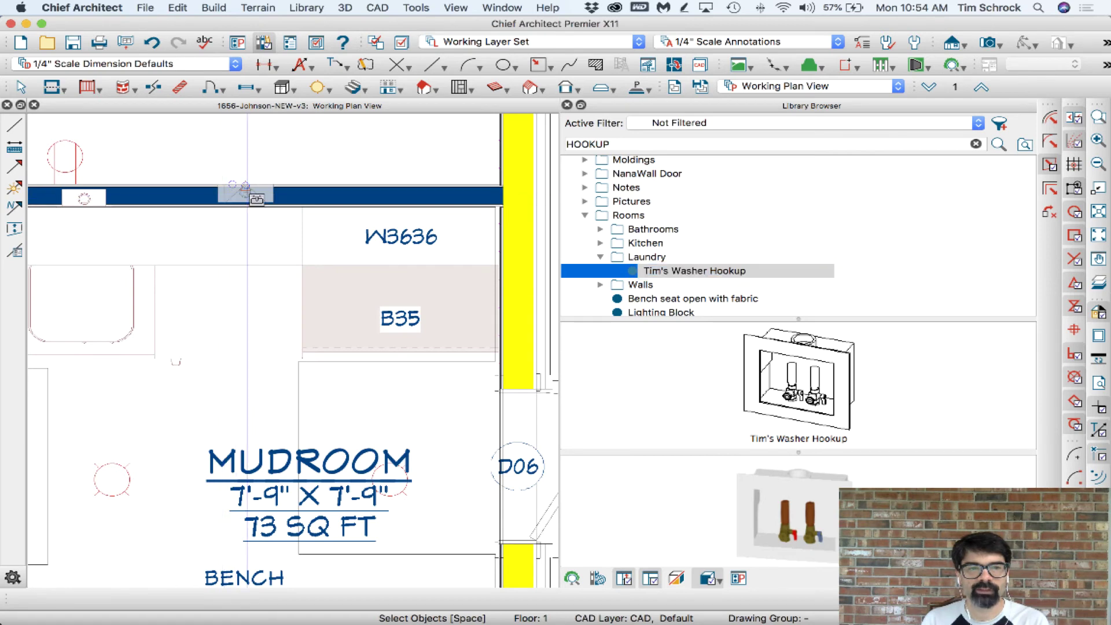
left_click(247, 196)
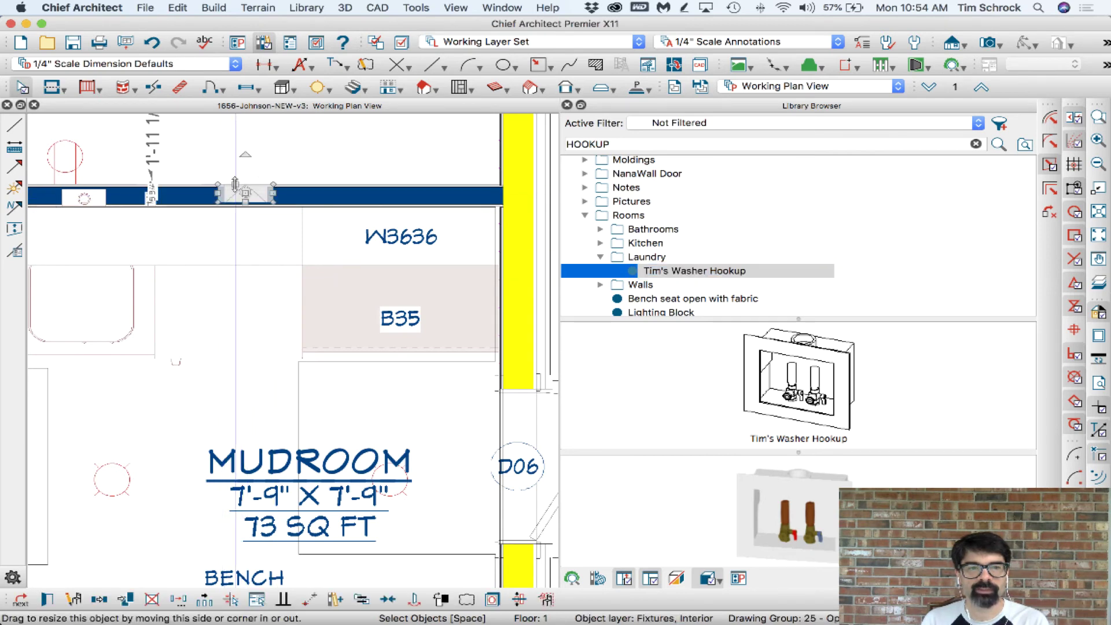
key("Delete")
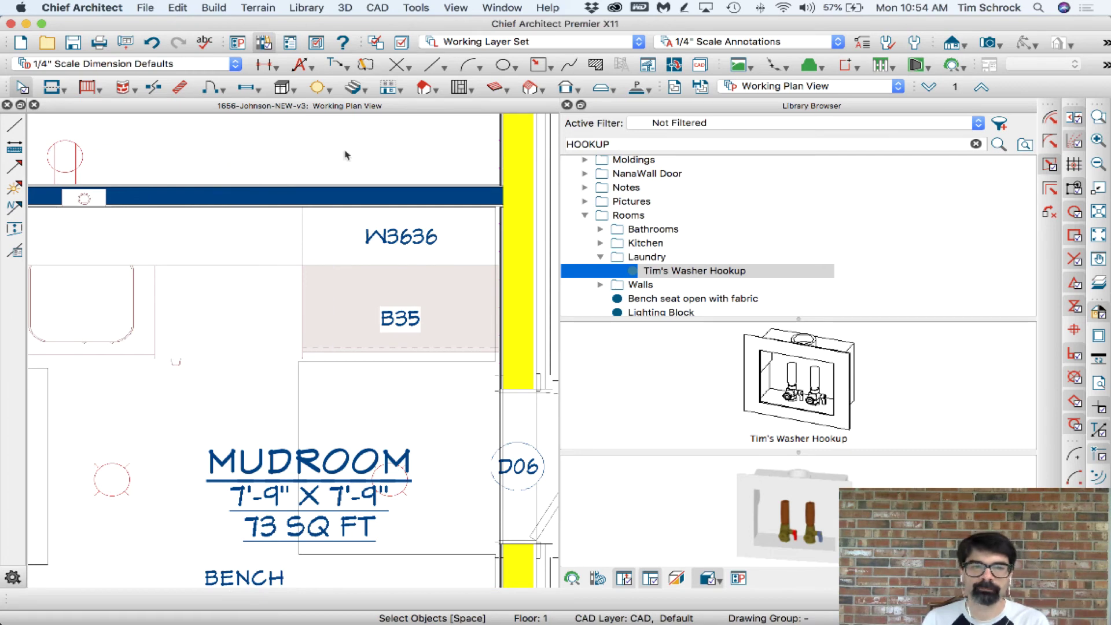
scroll(325, 154, "down", 4)
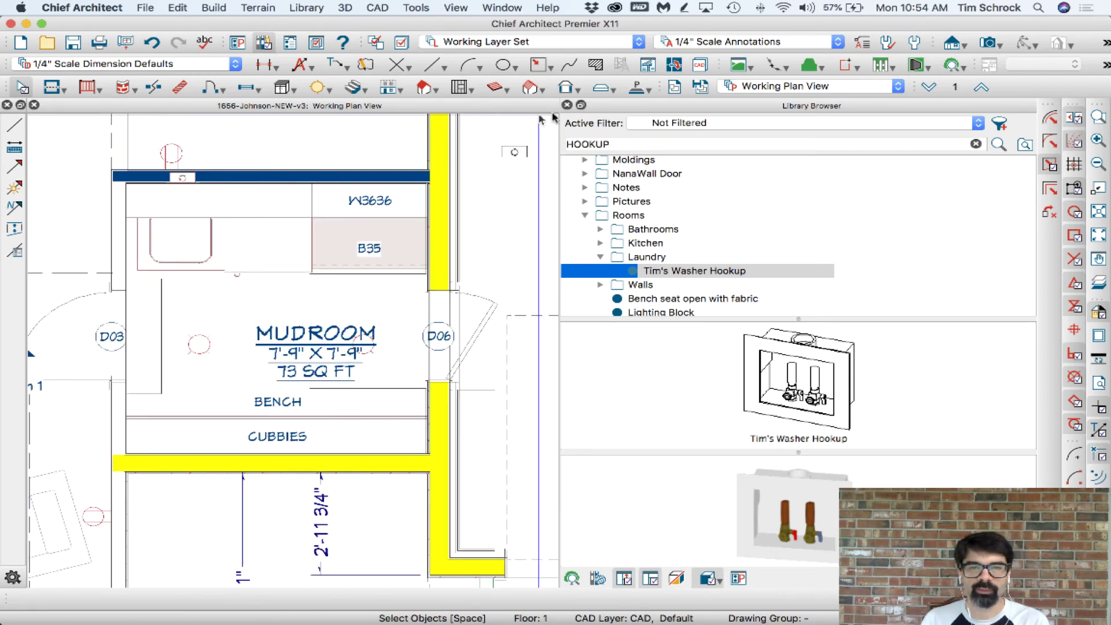
left_click(514, 152)
left_click(527, 204)
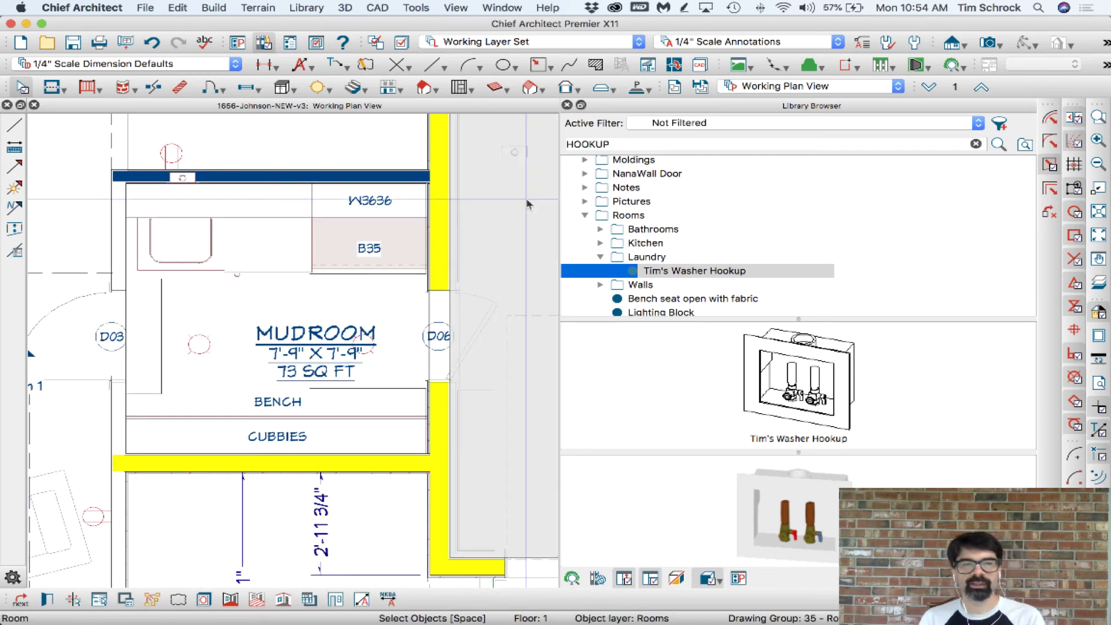